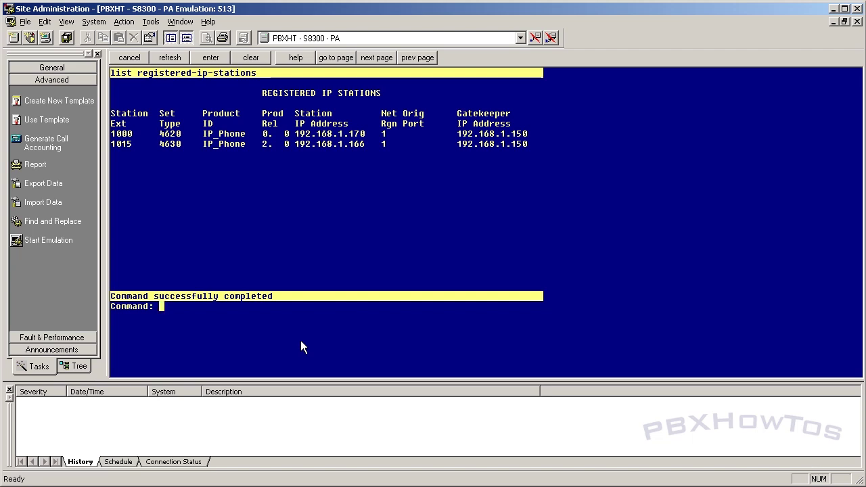
Display the customer options, page to IP registrations and highlight IP_Phone's limit of 450.
type("deisp")
key("BackSpace")
key("BackSpace")
key("BackSpace")
key("BackSpace")
type("isp sys cust")
key("Return")
key("F7")
key("F7")
key("F7")
key("F7")
key("F7")
key("F7")
key("F7")
key("F7")
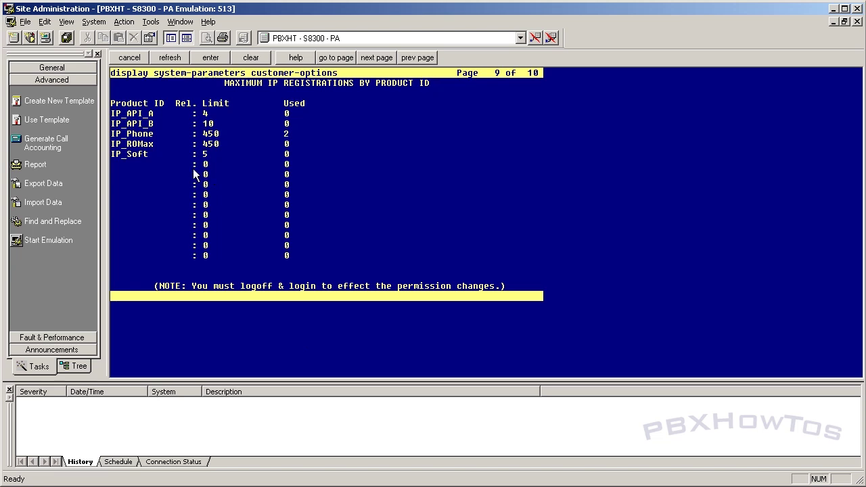
left_click_drag(157, 135, 113, 137)
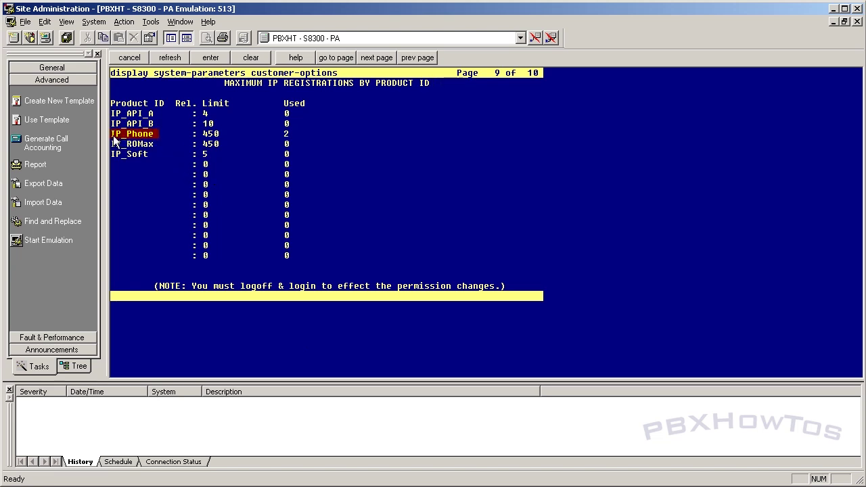
left_click_drag(221, 135, 205, 137)
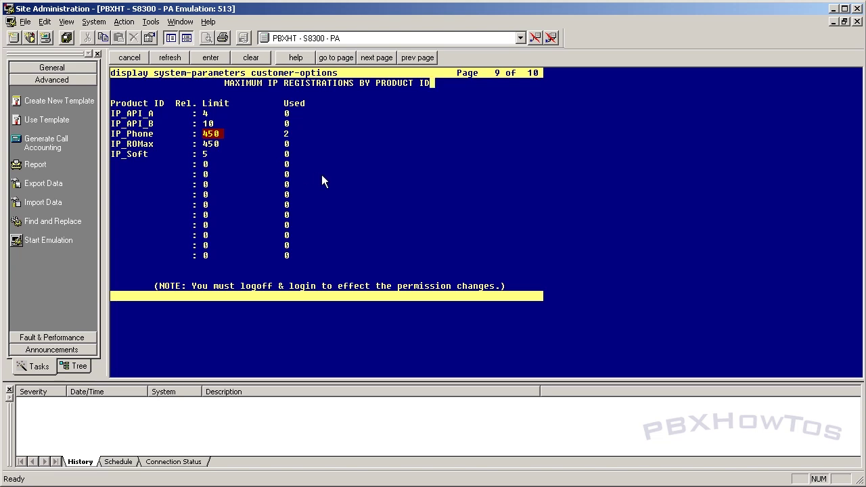
left_click(291, 135)
Close the customer options and list the registered IP stations.
key("Escape")
type("list reg")
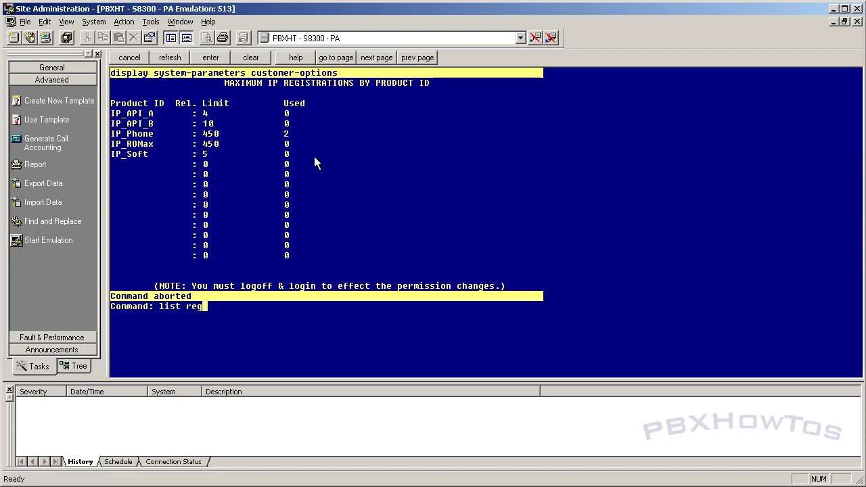
key("Return")
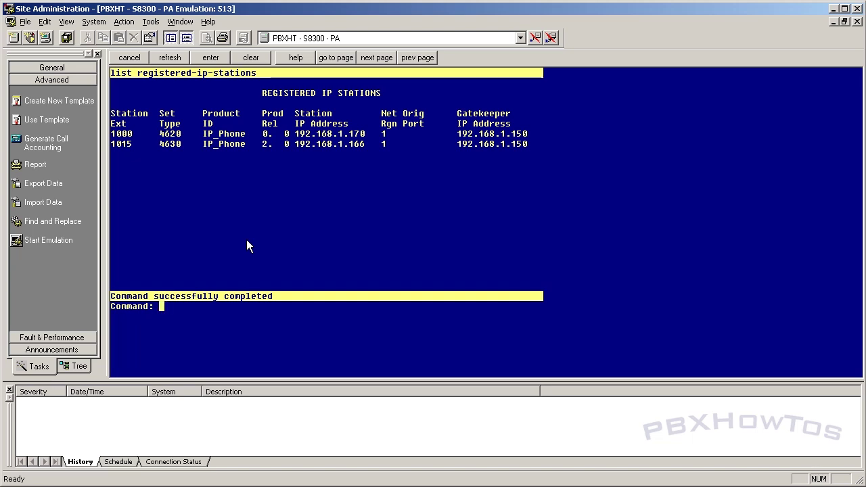
List the node names, showing procr at 192.168.1.150.
type("list node")
key("Return")
type("-names")
key("Return")
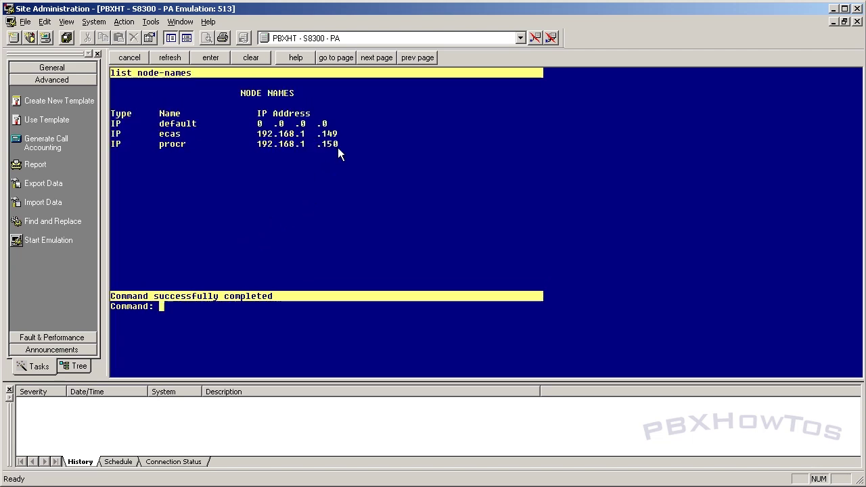
Highlight procr's 192.168.1.150 address, then relist registered IP stations showing extensions 1000 and 1015.
left_click_drag(339, 145, 112, 144)
left_click(277, 208)
type("list reg")
key("Return")
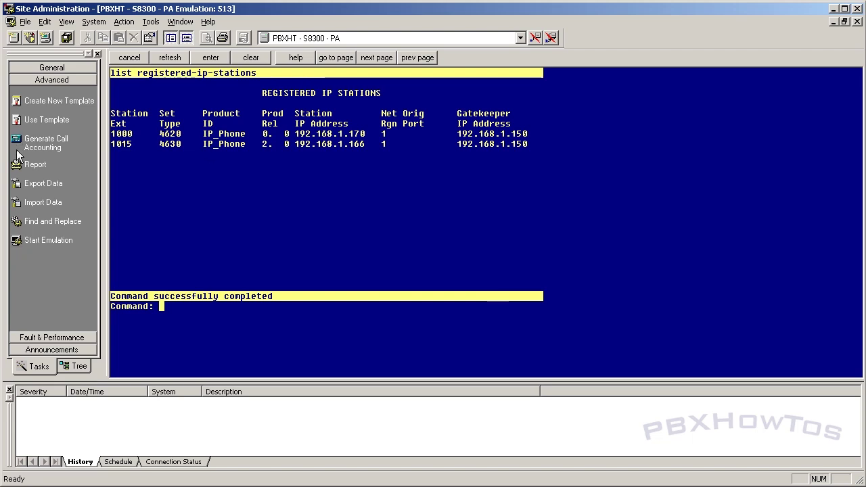
Remove station 1015, cancel a 4630 add-station form for it, and begin 'duplicate station 1013'.
type("rem sta 1015")
key("Return")
key("Return")
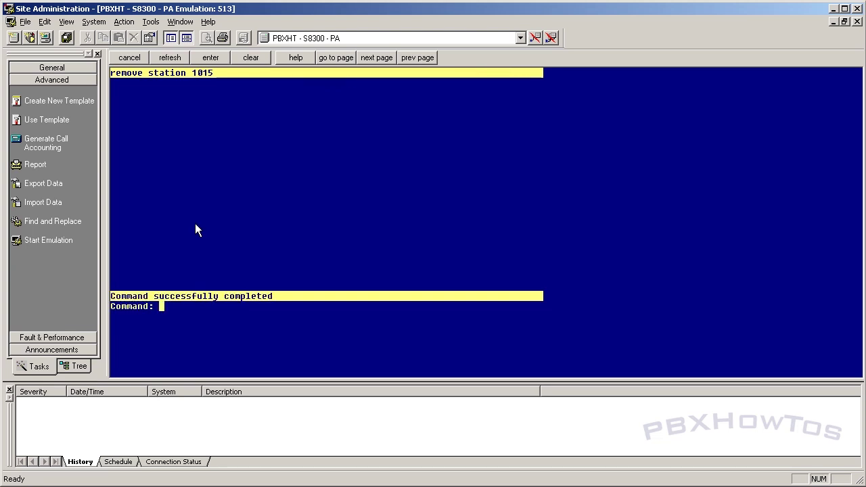
type("add sta 1015")
key("Return")
type("4630")
key("Tab")
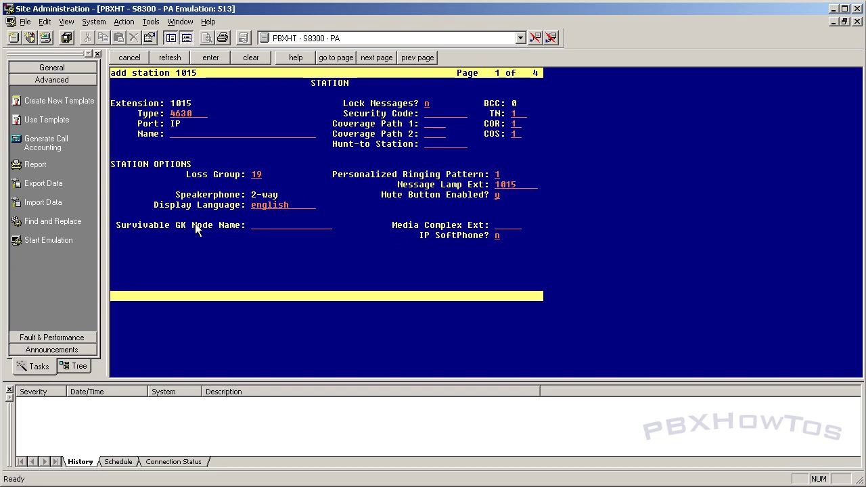
key("F1")
type("du")
type("plicate station 10")
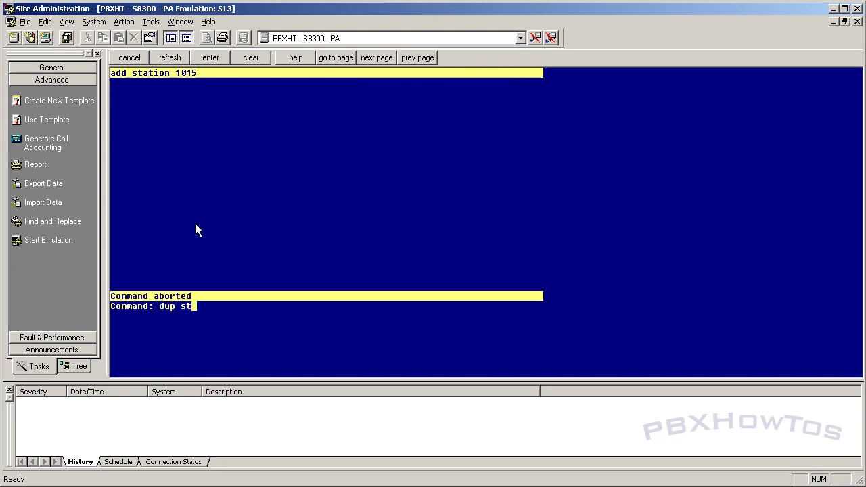
type("13")
Duplicate station 1013 as extension 1015 named 'IP Screen Phone', entering a security code.
key("Return")
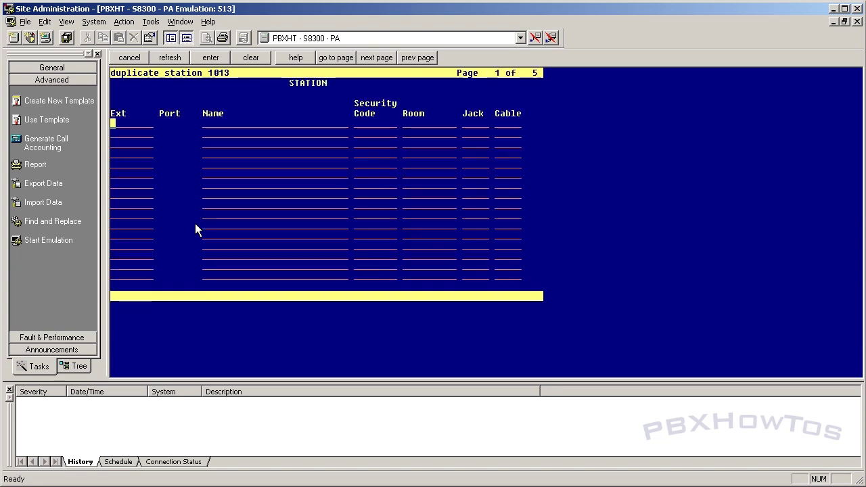
key("Tab")
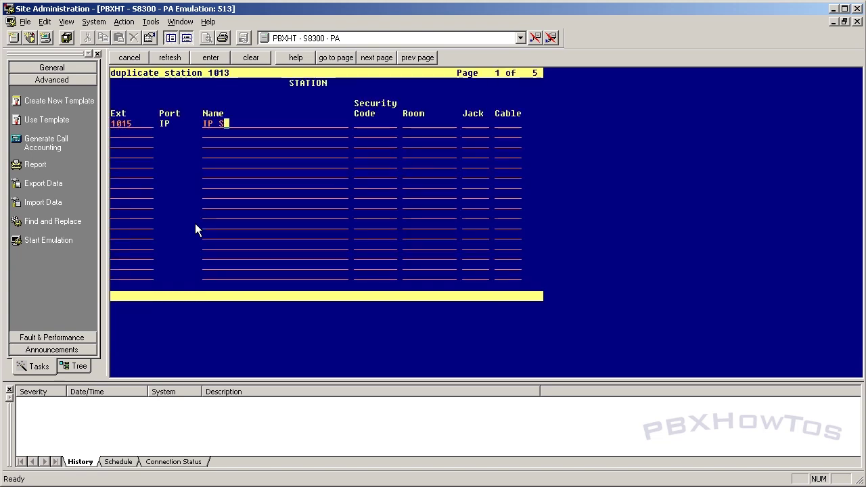
key("Tab")
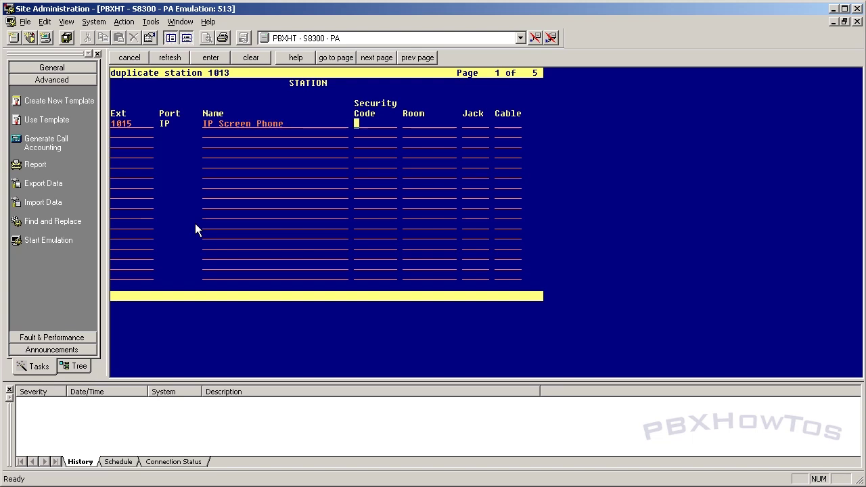
key("Tab")
key("Return")
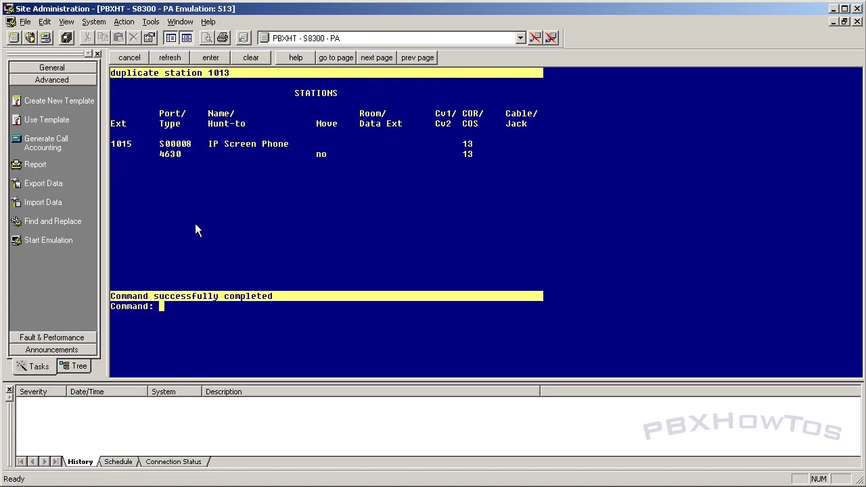
Page through station 1015's display, close it and switch to the Avaya Support website.
type("display station 101")
type("5")
key("Return")
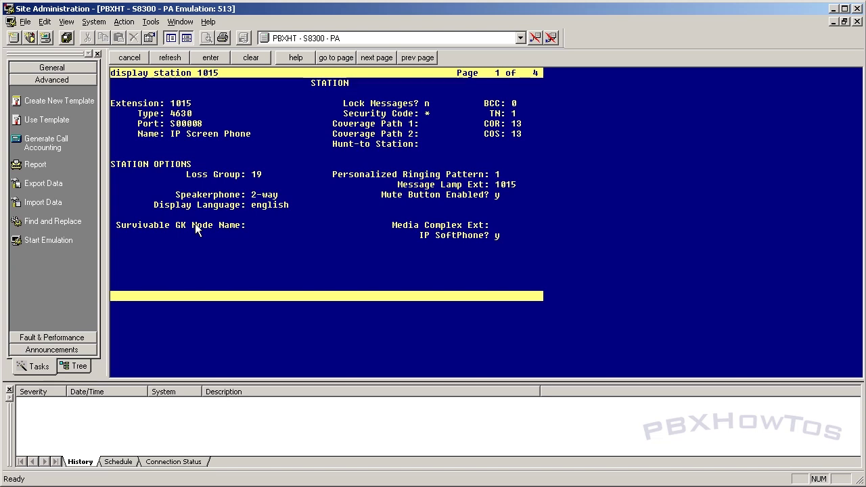
key("F7")
key("F7")
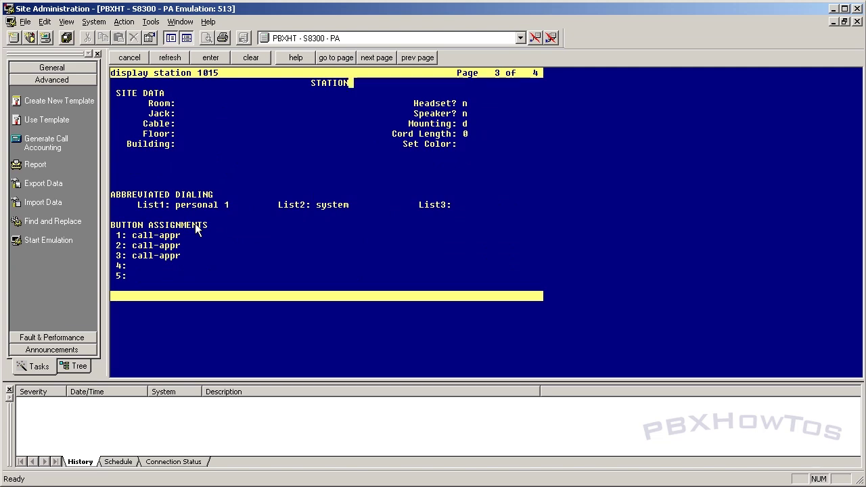
key("F7")
key("F8")
key("F8")
key("F8")
key("F1")
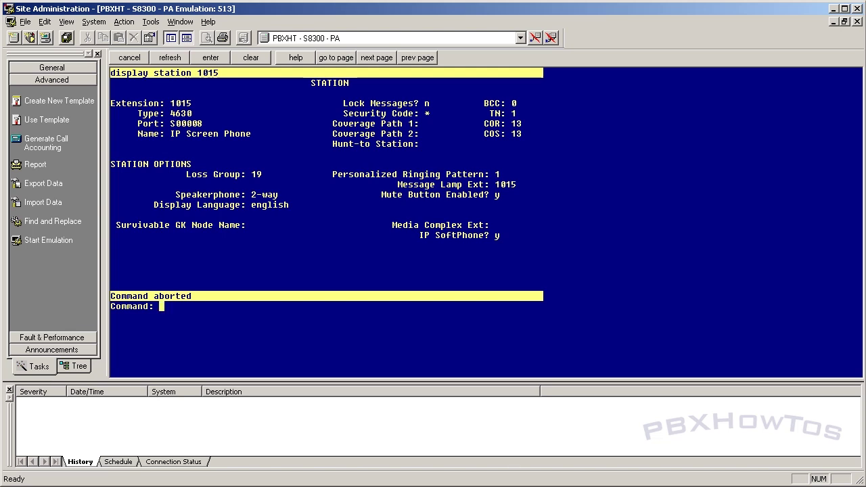
key("alt+Tab")
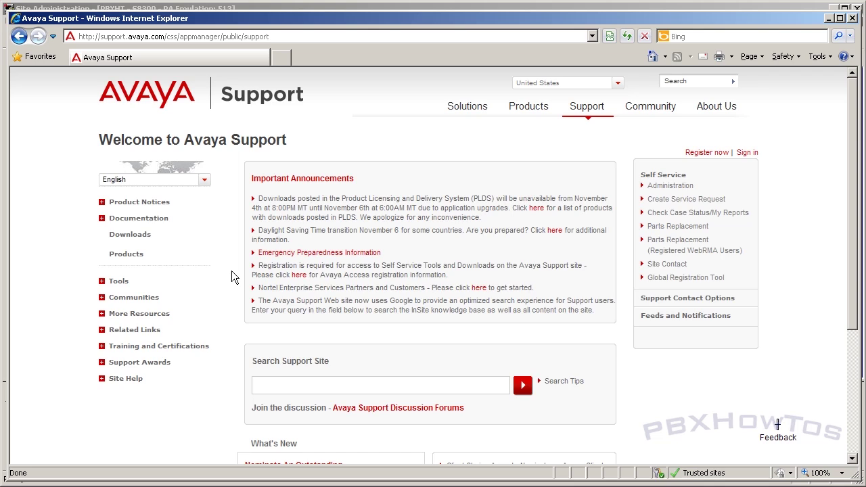
Go through Downloads and the A-Z product list to the 4600 Series IP Telephones page.
left_click(132, 235)
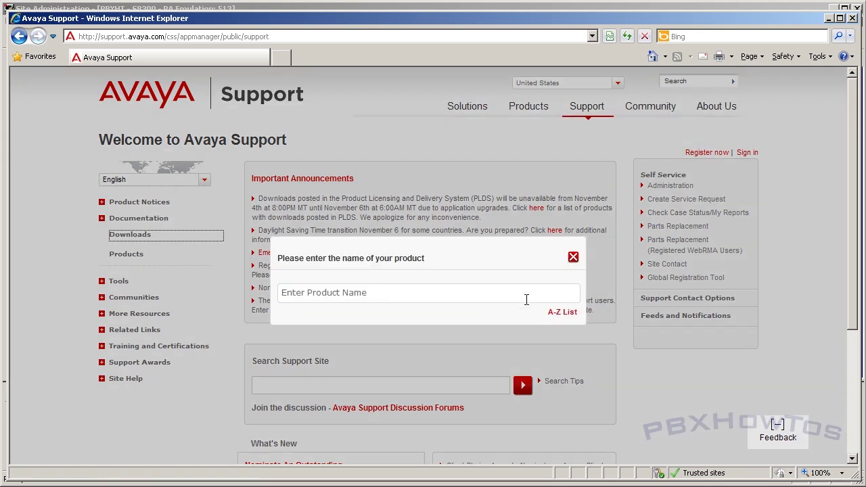
left_click(567, 314)
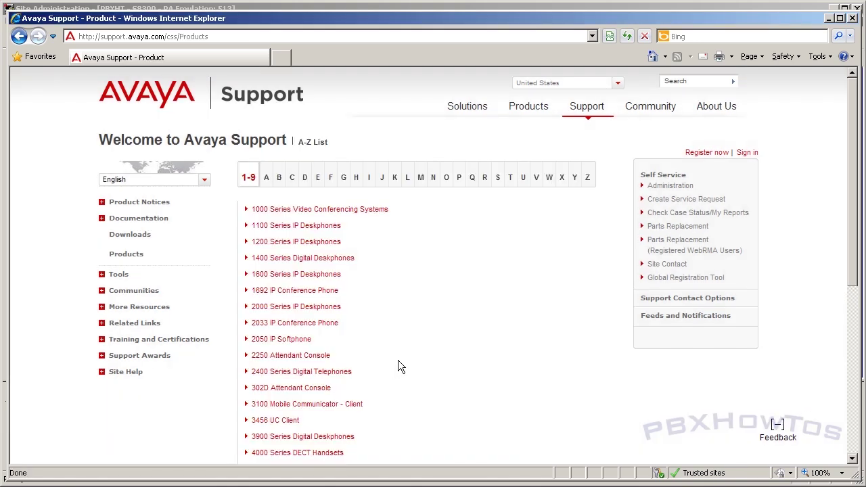
scroll(421, 347, "down", 4)
scroll(422, 348, "up", 4)
scroll(421, 348, "down", 2)
scroll(421, 355, "down", 2)
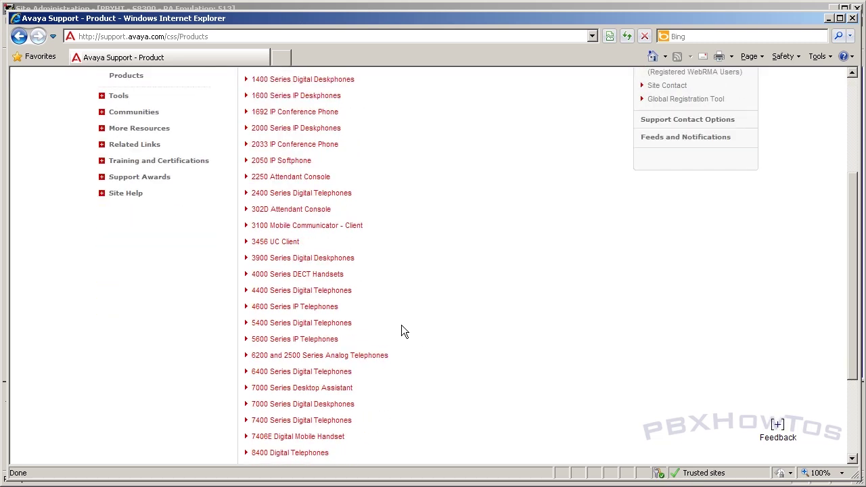
left_click(283, 310)
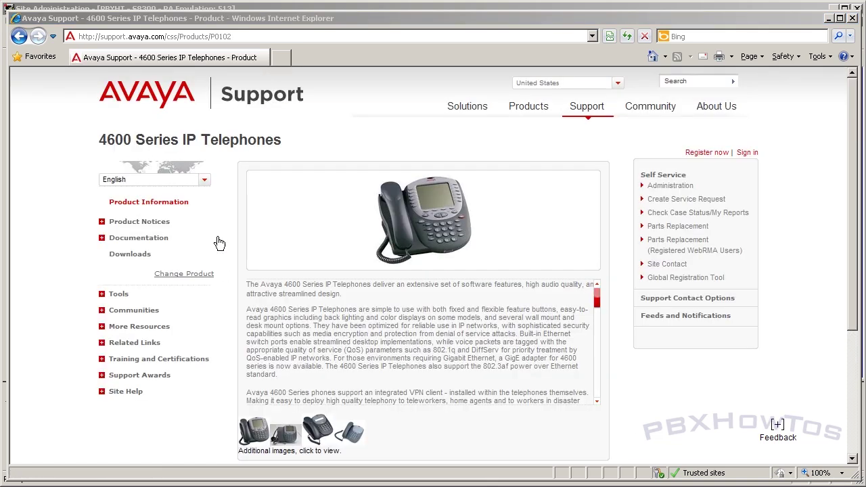
Open the 4600 Series downloads list, then switch to the C:\tftp\4600 folder window.
left_click(125, 257)
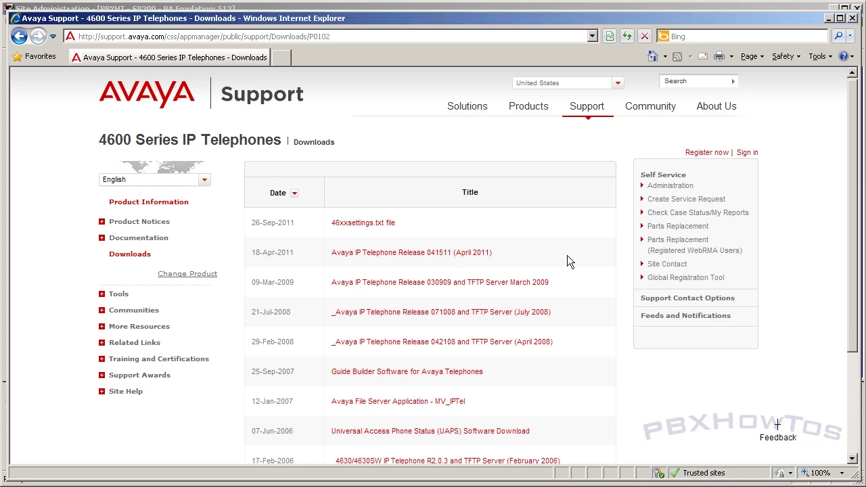
scroll(567, 255, "down", 3)
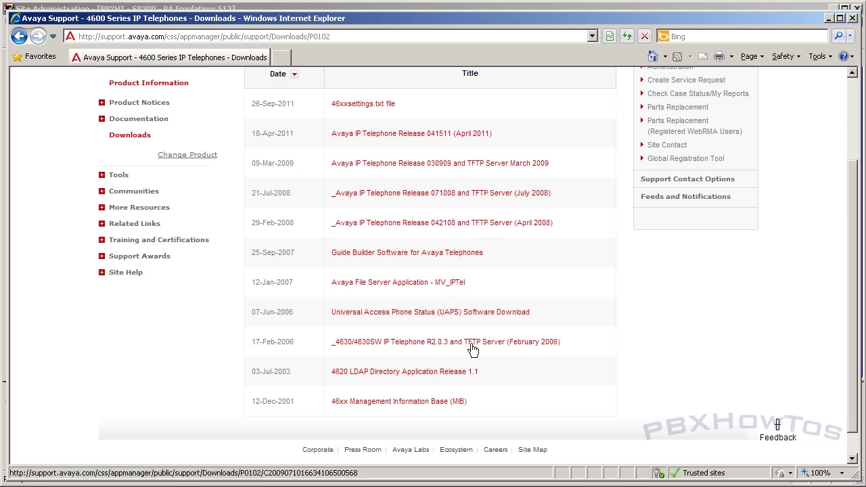
key("alt+Tab")
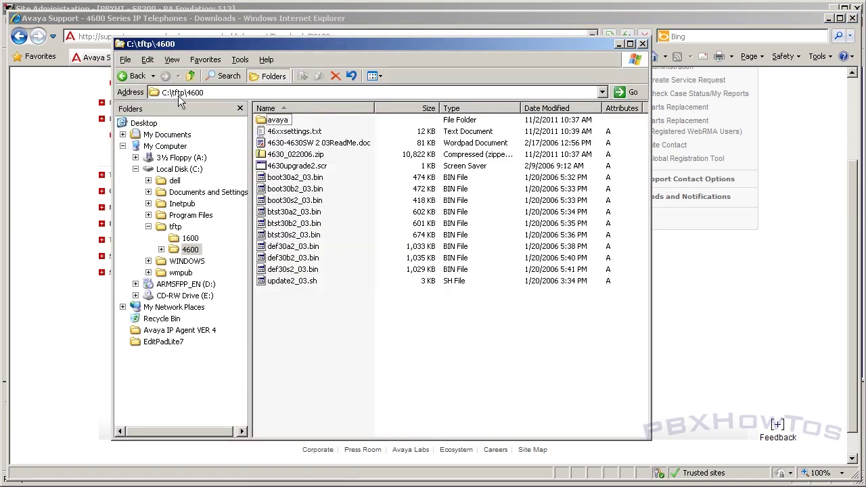
Minimize the C:\tftp\4600 folder window.
left_click(618, 45)
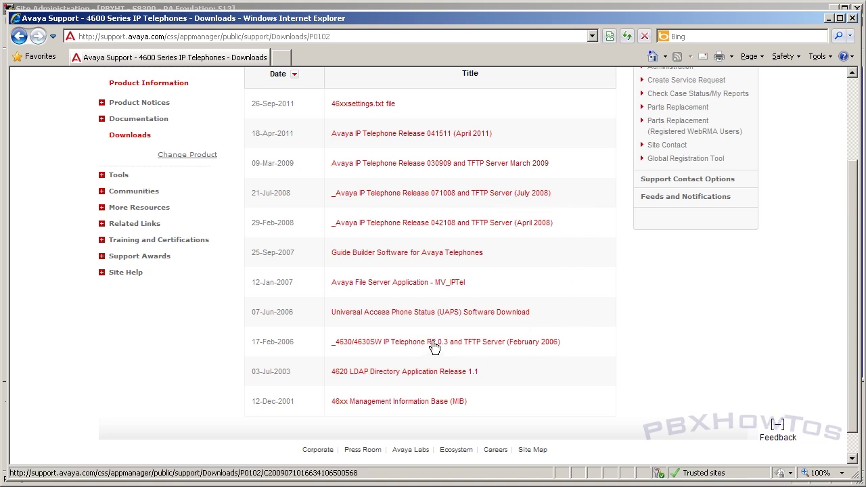
Open the 4630/4630SW R2.0.3 release and scroll to the 4630_022006 file table.
left_click(414, 348)
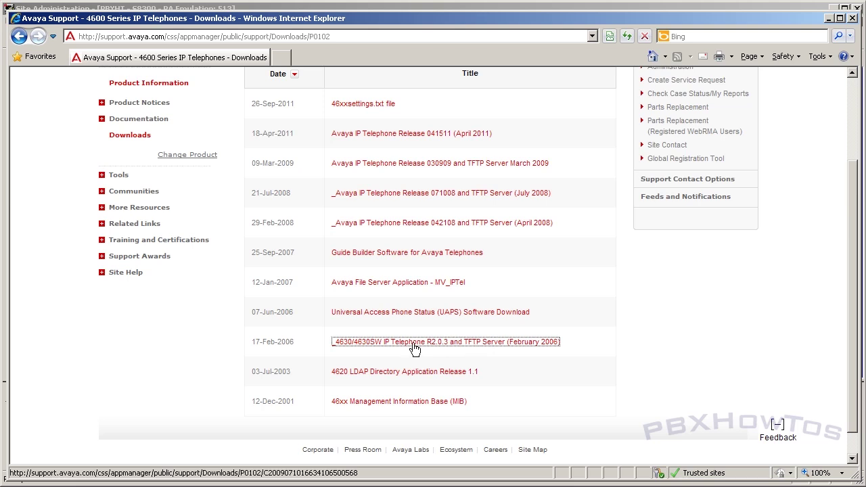
left_click(420, 345)
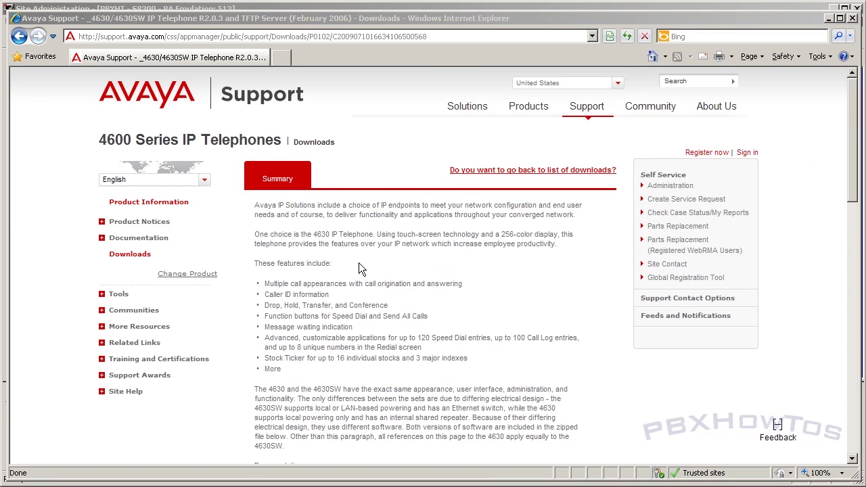
scroll(359, 262, "down", 6)
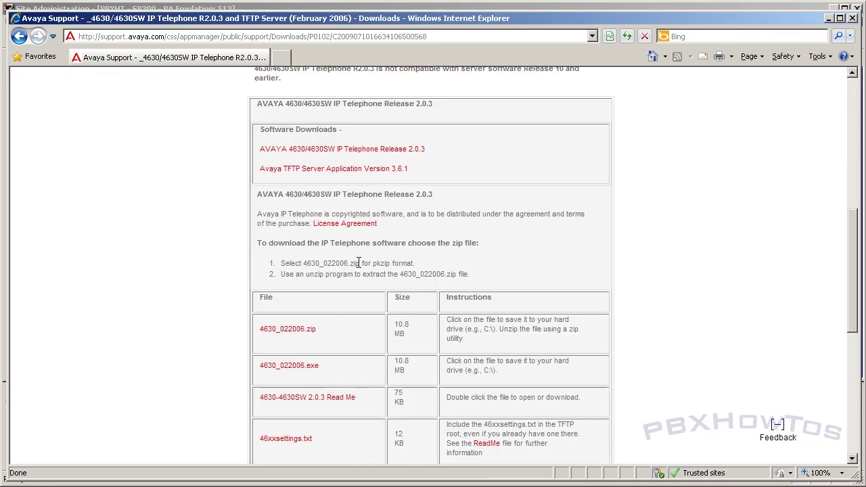
scroll(358, 263, "down", 3)
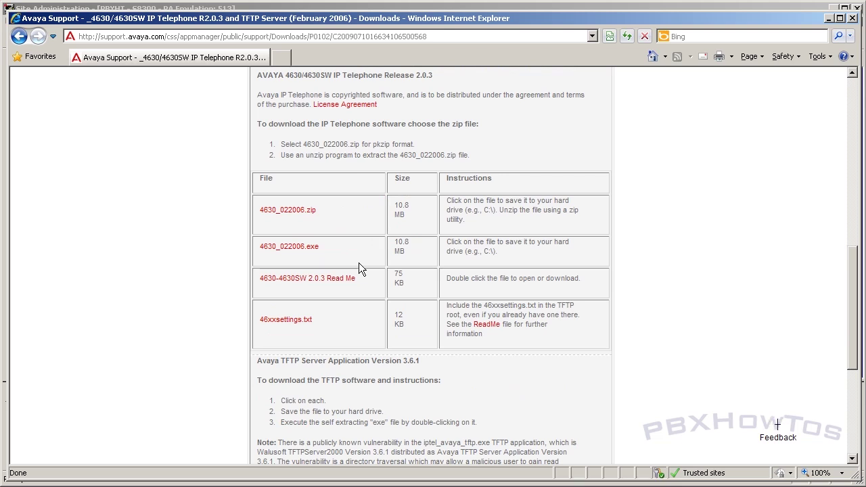
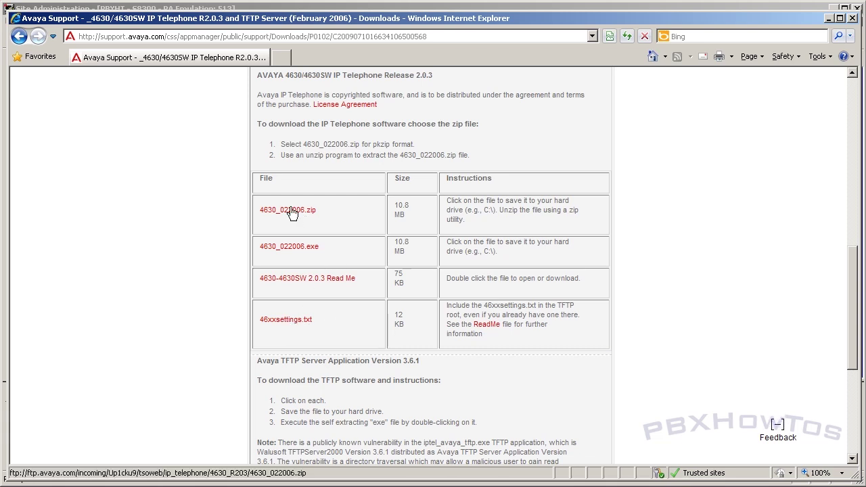
Begin saving 4630_022006.zip with Save Target As, cancel the download, and switch to the C:\tftp\4600 folder.
right_click(291, 213)
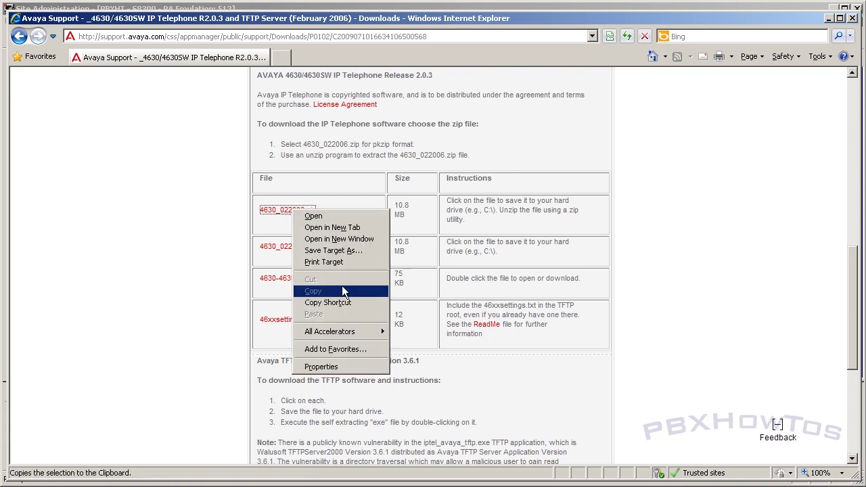
left_click(338, 252)
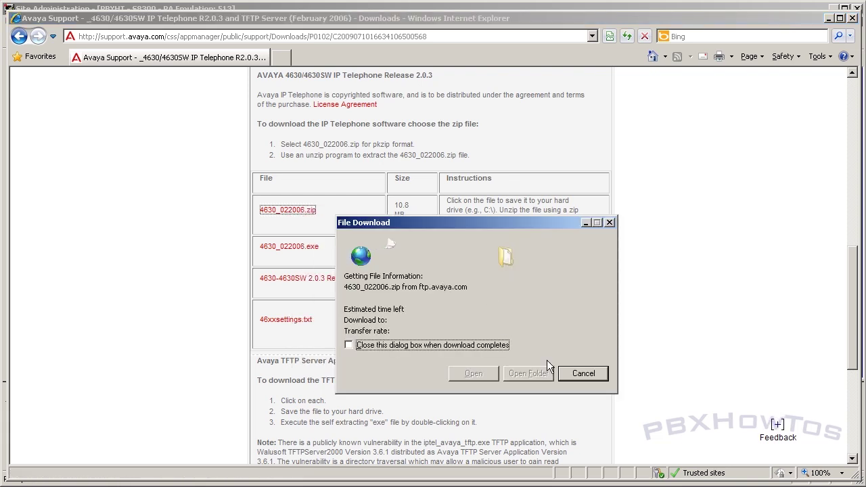
left_click(586, 378)
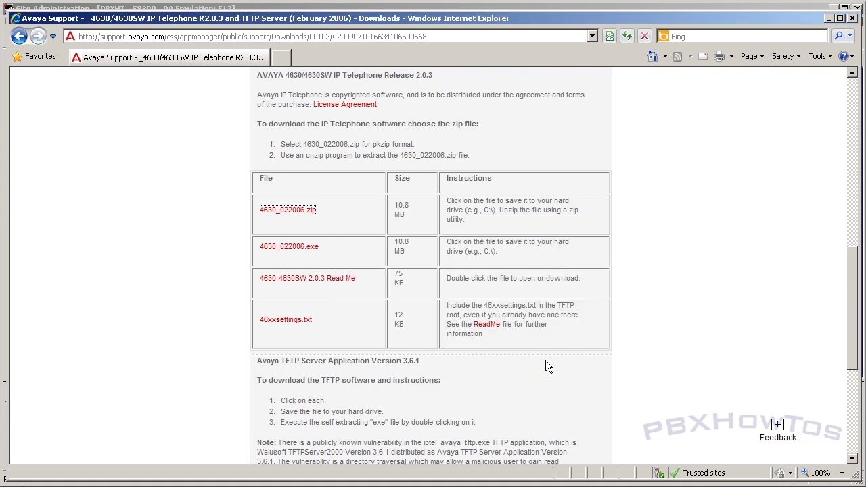
key("alt+Tab")
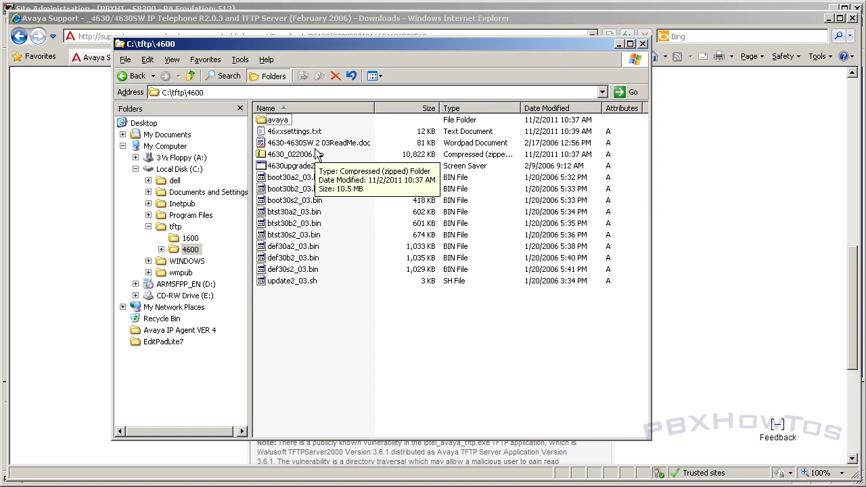
Select 46xxsettings.txt in the C:\tftp\4600 file list, then deselect it.
left_click(296, 134)
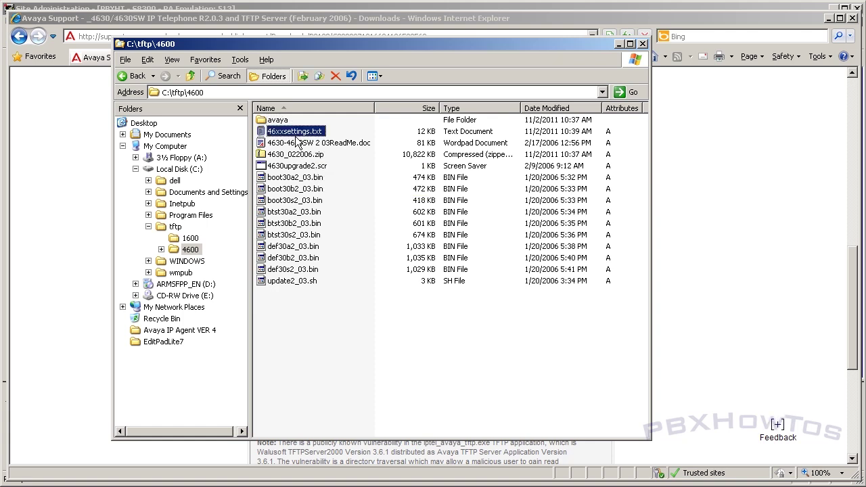
left_click(312, 318)
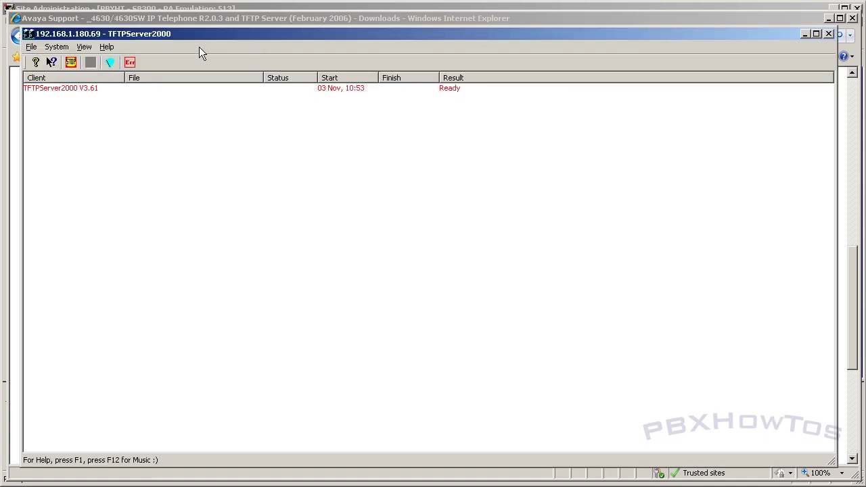
Open the TFTPServer2000 setup options and confirm the outbound path is C:\tftp\4600\.
left_click(57, 47)
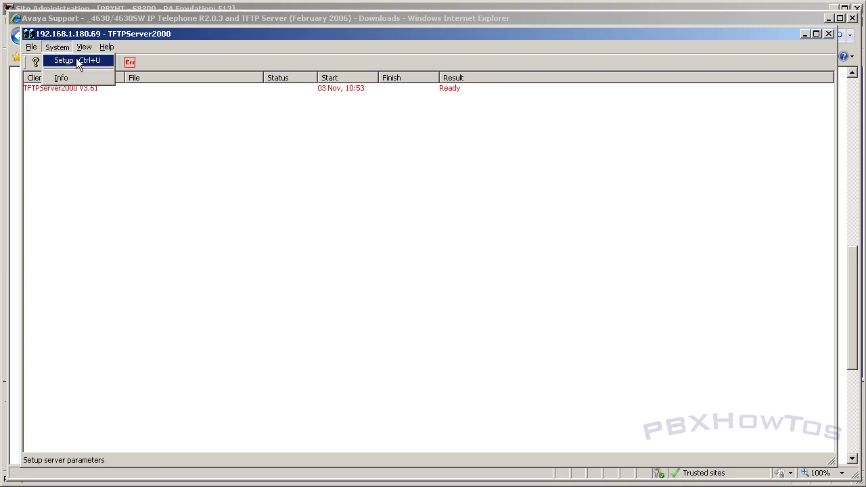
left_click(75, 60)
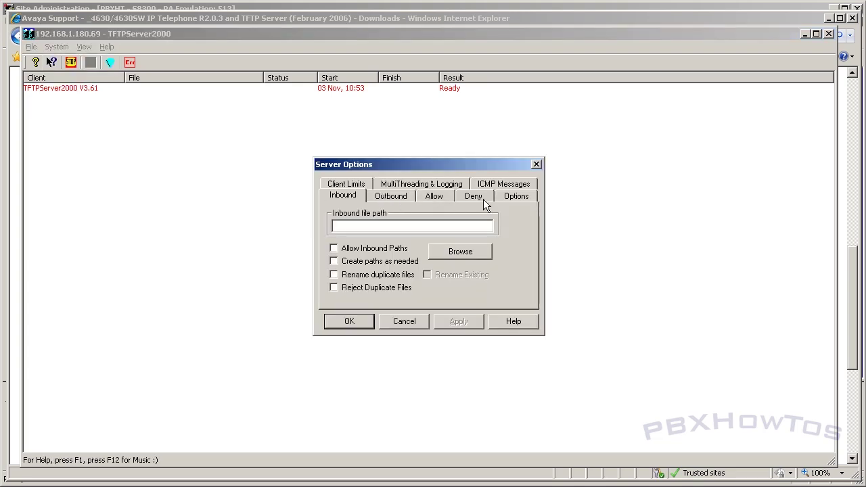
left_click(514, 196)
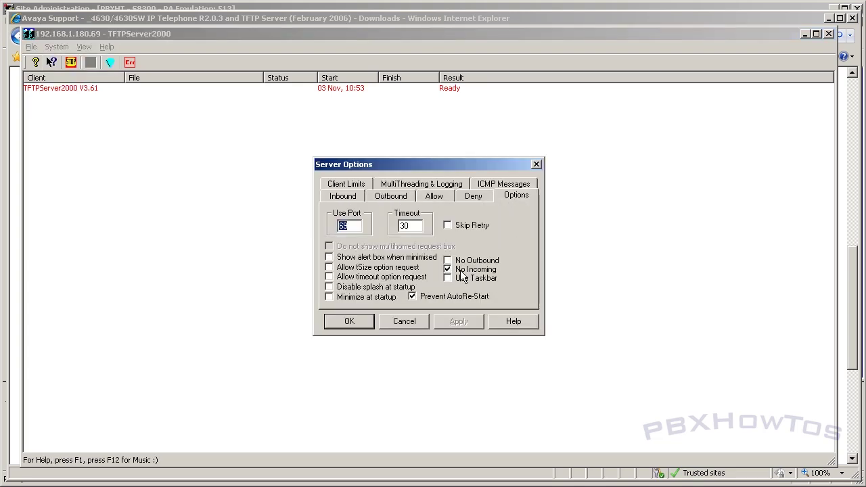
left_click(391, 196)
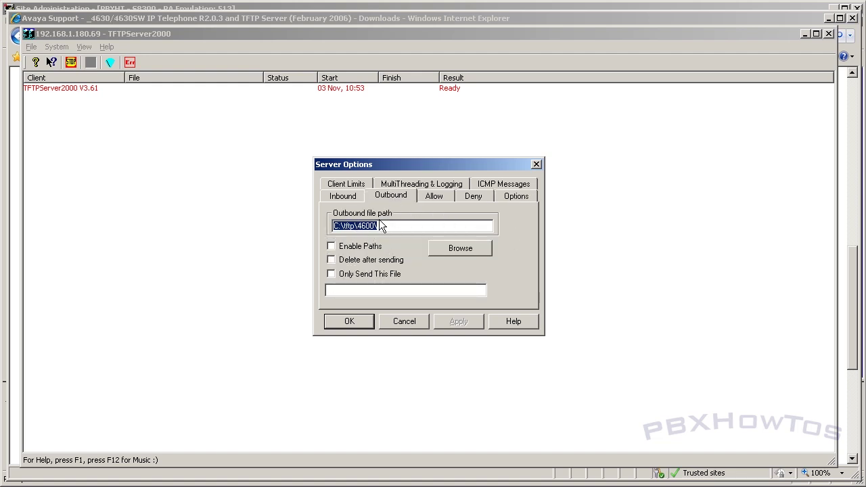
left_click(392, 224)
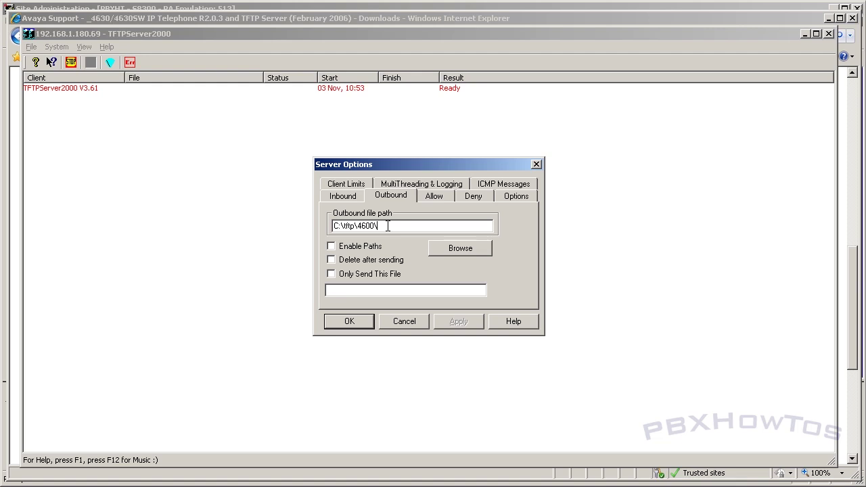
left_click_drag(388, 226, 327, 227)
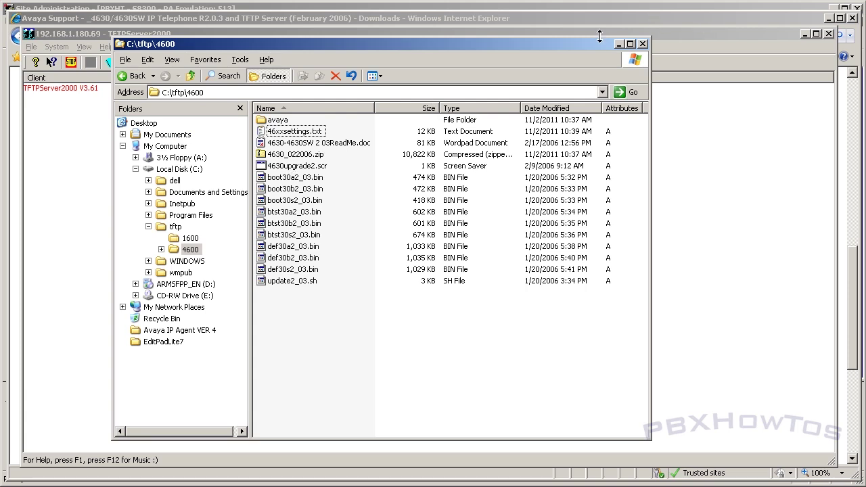
Accept the server options, decline changing the inbound directory, and minimize TFTPServer2000.
left_click(618, 44)
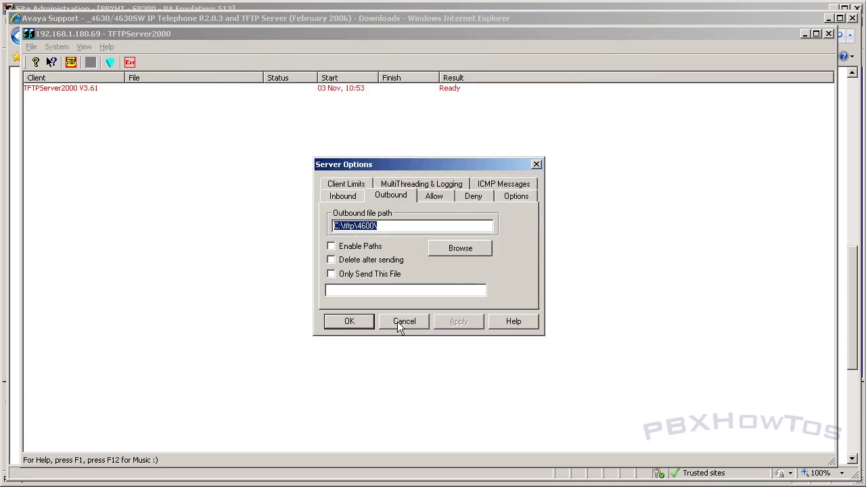
left_click(371, 322)
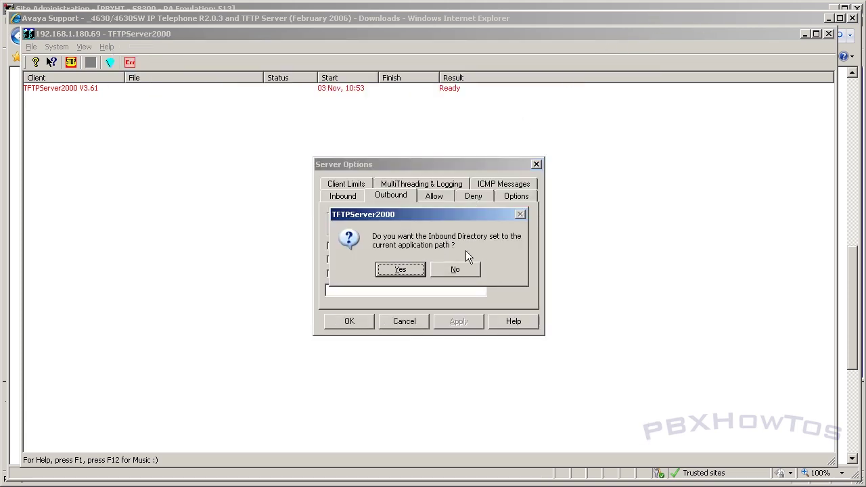
left_click(459, 272)
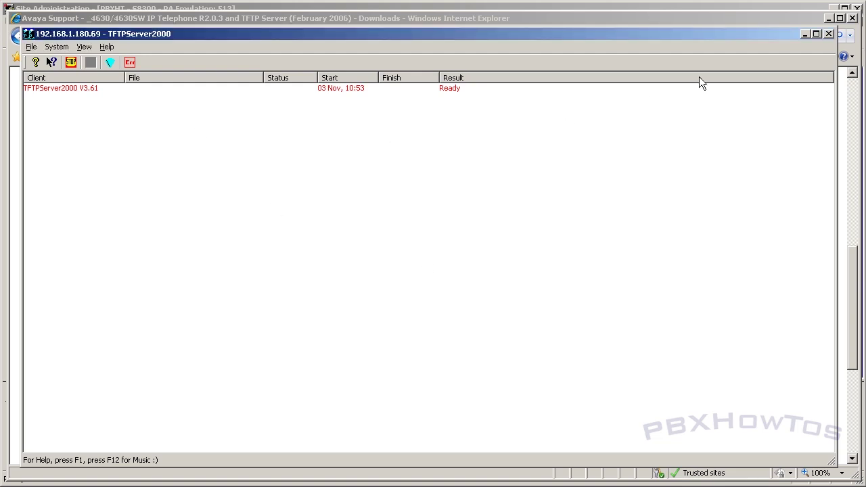
left_click(803, 35)
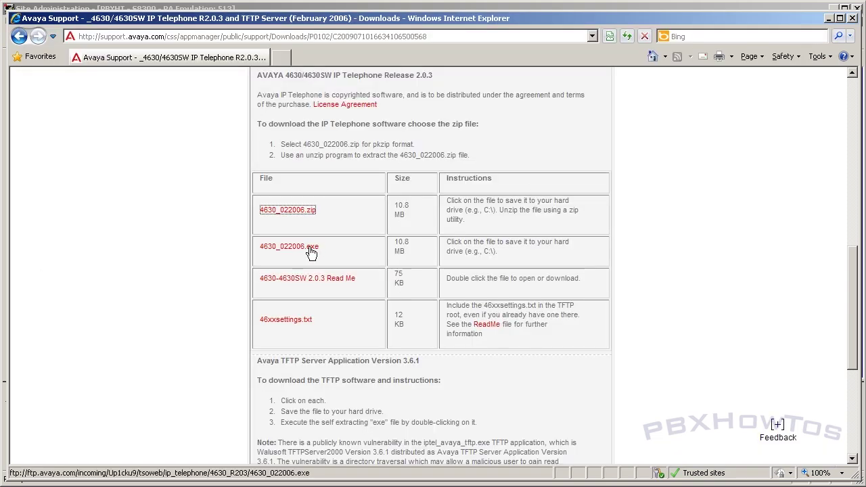
Minimize the browser to view station 1015, then launch the DHCP console from the Start menu.
left_click(828, 18)
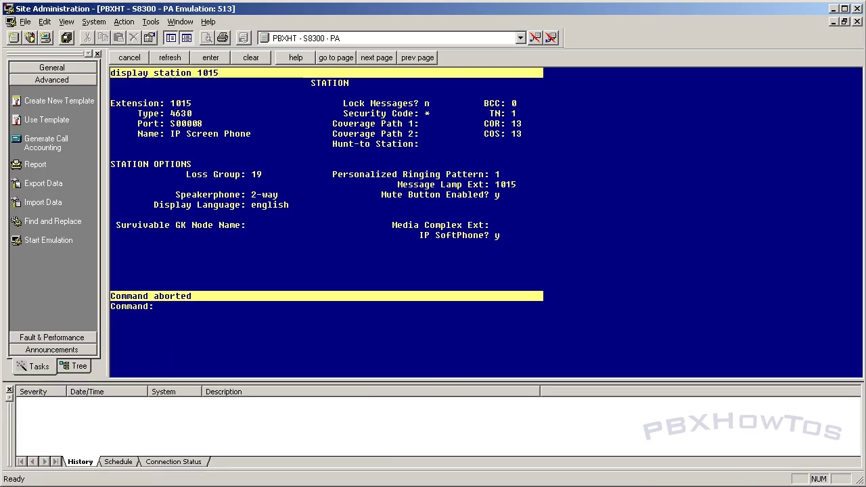
key("super")
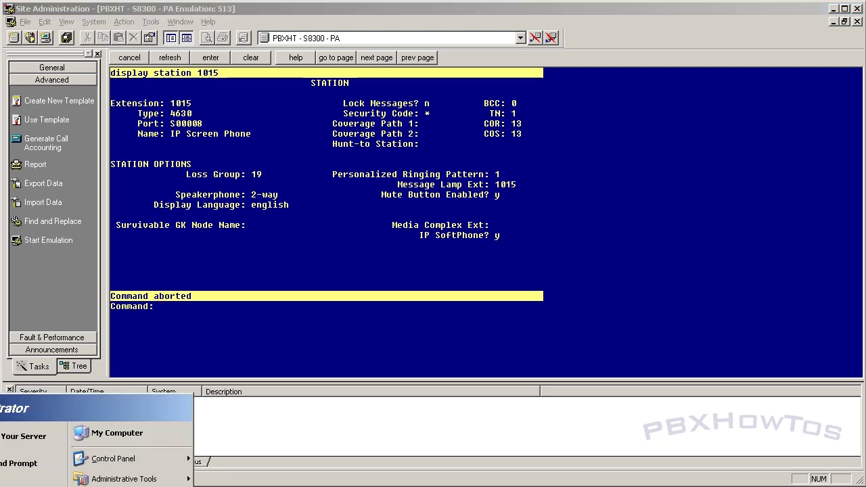
mouse_move(159, 482)
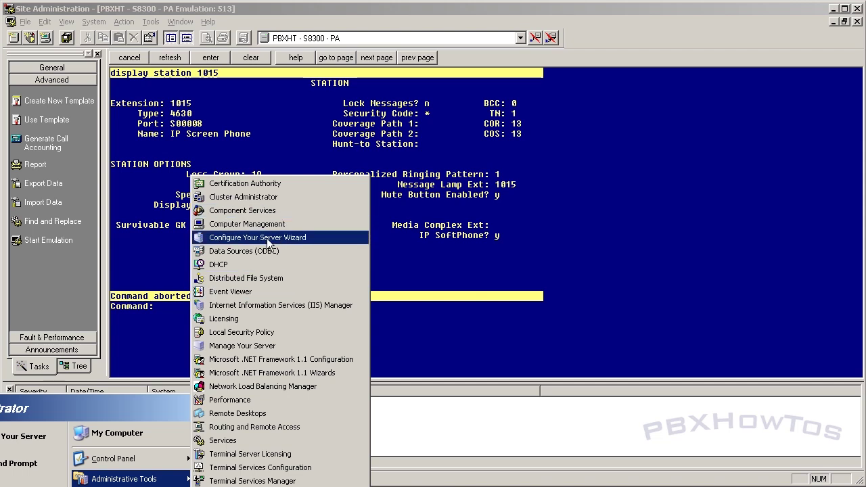
left_click(250, 266)
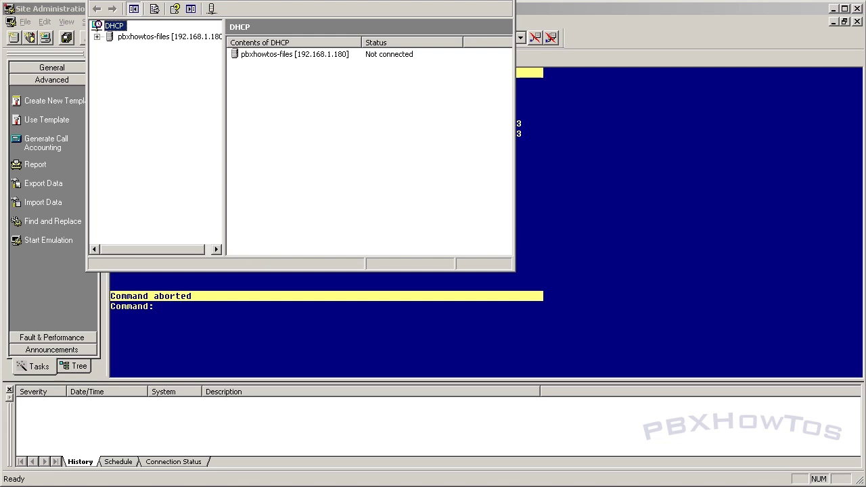
Enlarge the DHCP window and bring up the actions for the pbxhowtos-files server.
left_click_drag(498, 351, 771, 467)
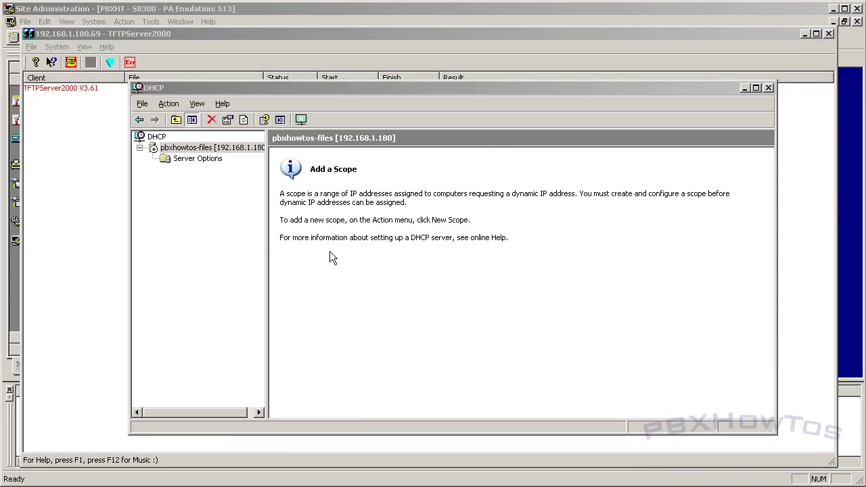
left_click(178, 149)
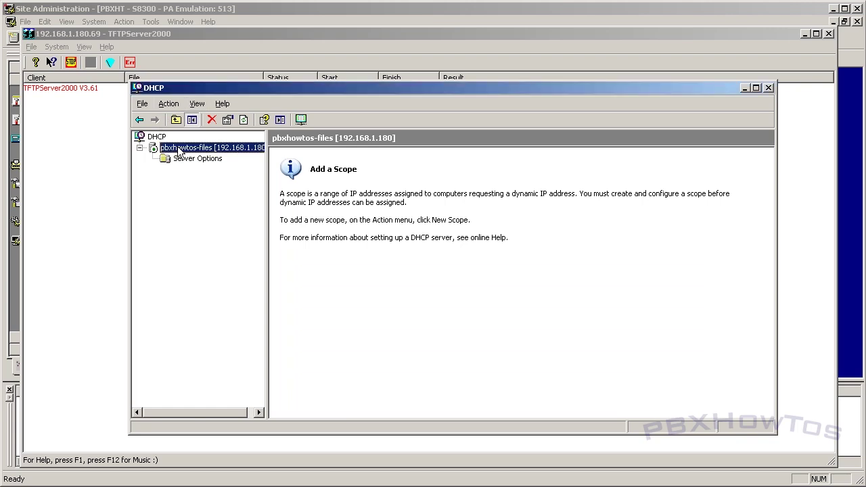
right_click(179, 150)
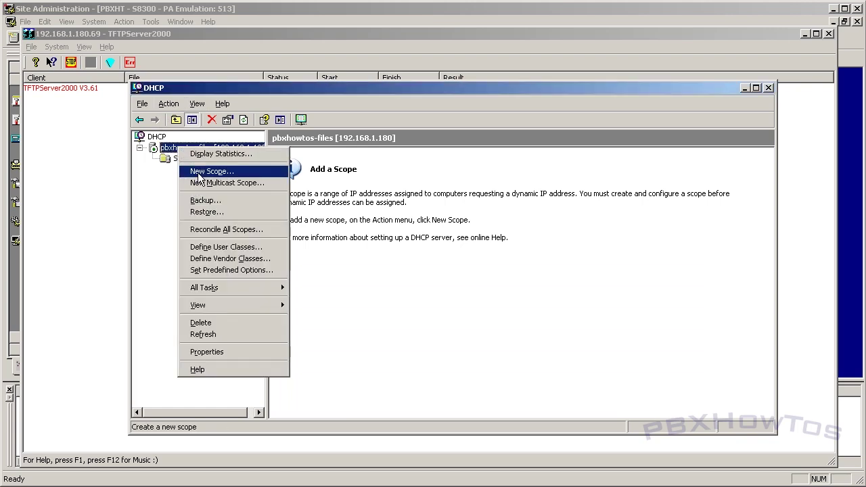
Start the New Scope Wizard and name the scope '4600 IP Telephones'.
left_click(200, 172)
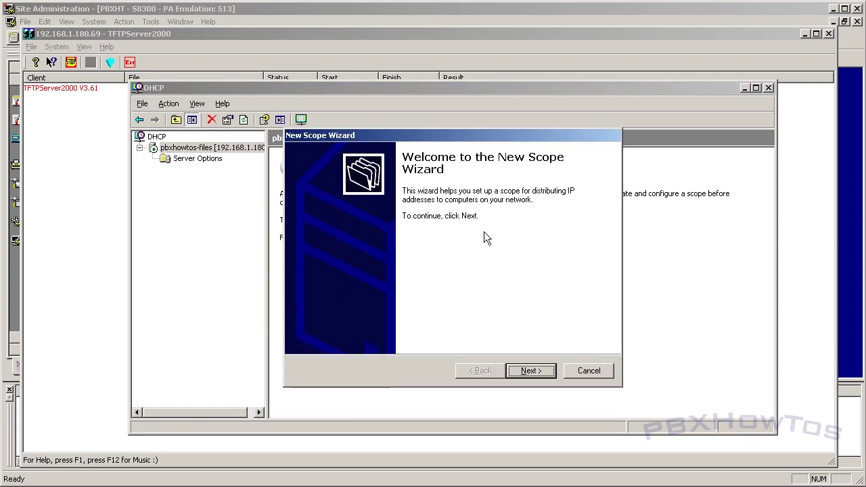
left_click(532, 370)
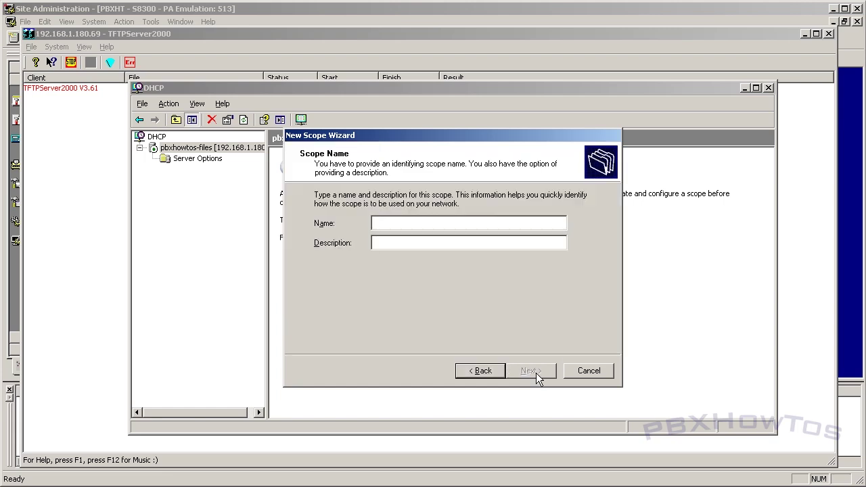
type("46")
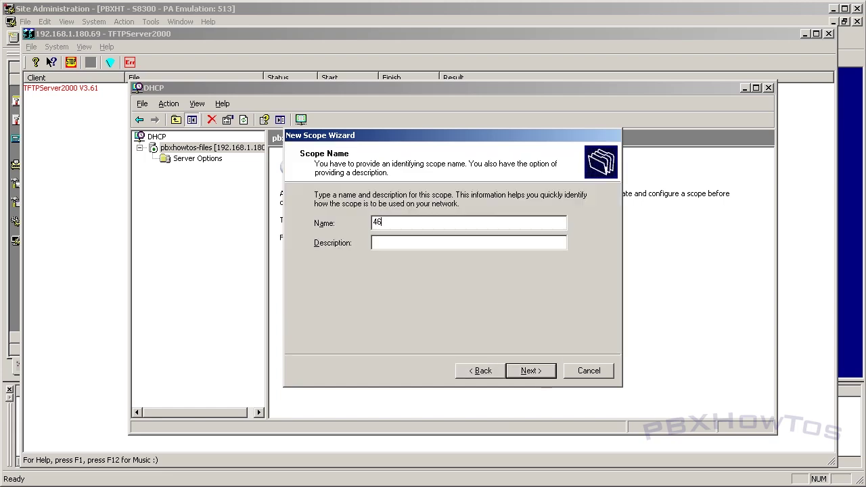
type("00 IP Telephones de")
key("BackSpace")
key("BackSpace")
type("for TFTP")
key("BackSpace")
key("BackSpace")
key("BackSpace")
key("BackSpace")
key("BackSpace")
key("BackSpace")
key("BackSpace")
key("BackSpace")
key("BackSpace")
left_click(531, 371)
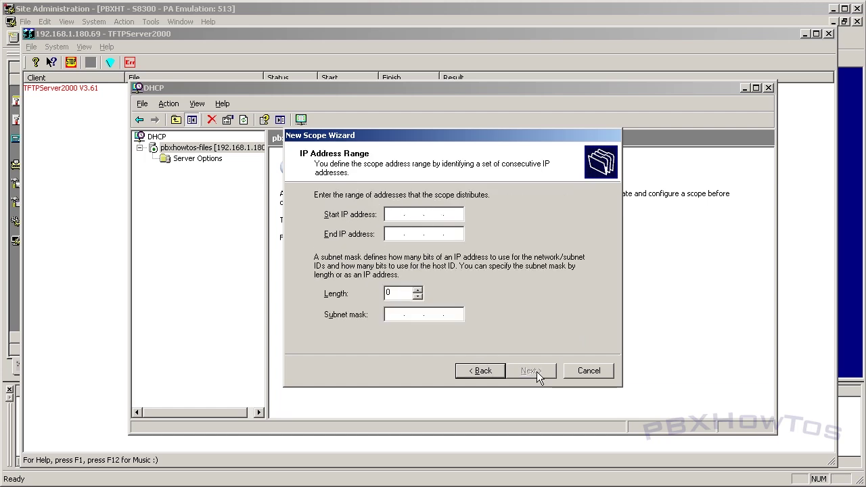
Enter the scope address range 192.168.1.181 to 192.168.1.190.
type("192 . 168 . 1 . 181")
key("Tab")
type("192 . 1")
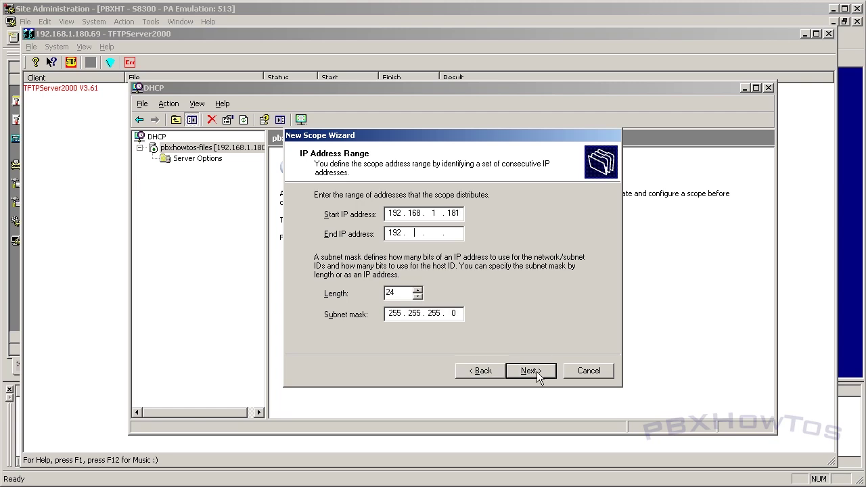
type("68 . 1 . 190")
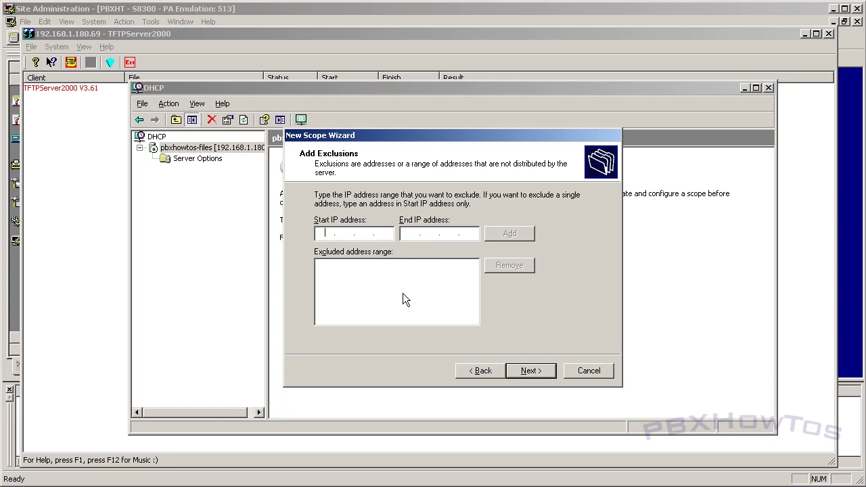
Add 192.168.1.187 as an exclusion, then remove it so the list stays empty.
type("192.168.1.187192.168.1.187")
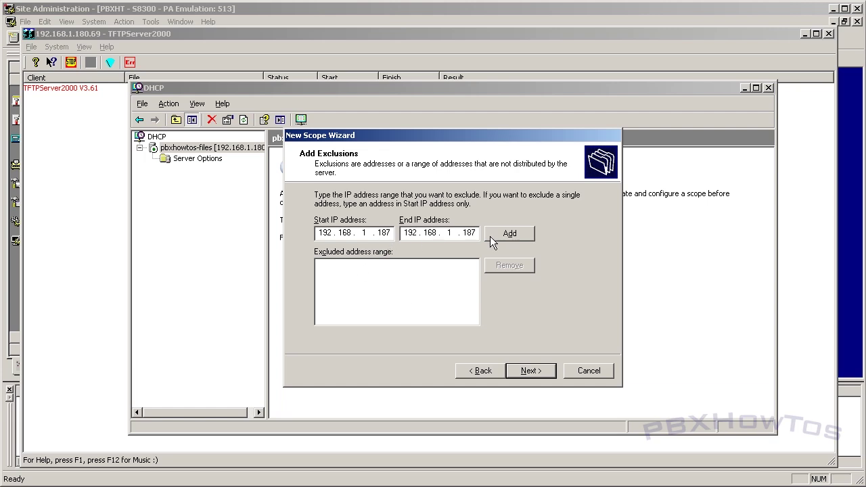
left_click(490, 236)
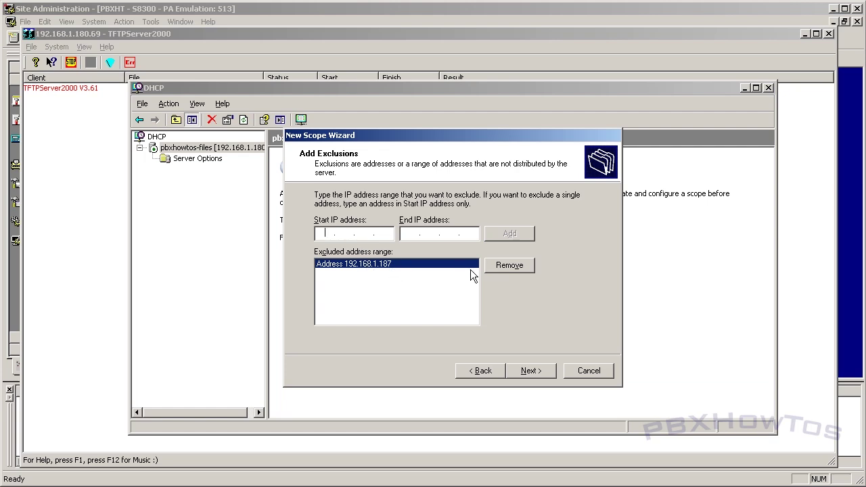
left_click(507, 265)
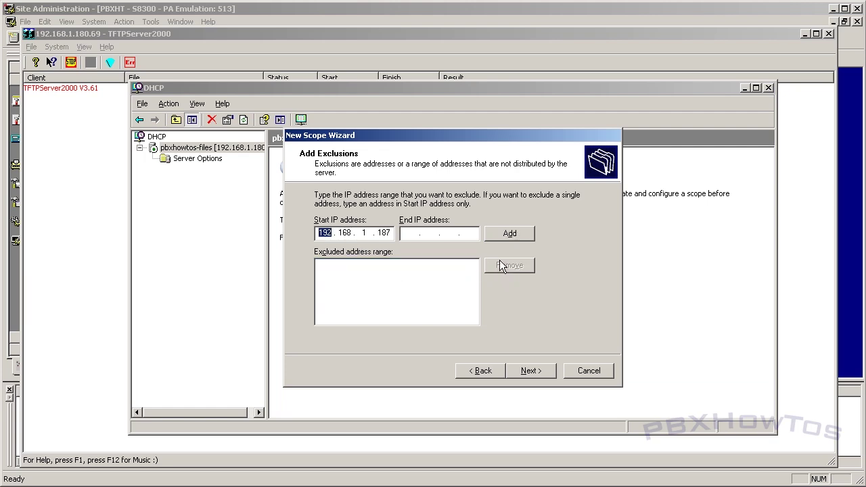
Set a 14-day lease, choose to configure DHCP options later, and finish the wizard.
left_click(534, 371)
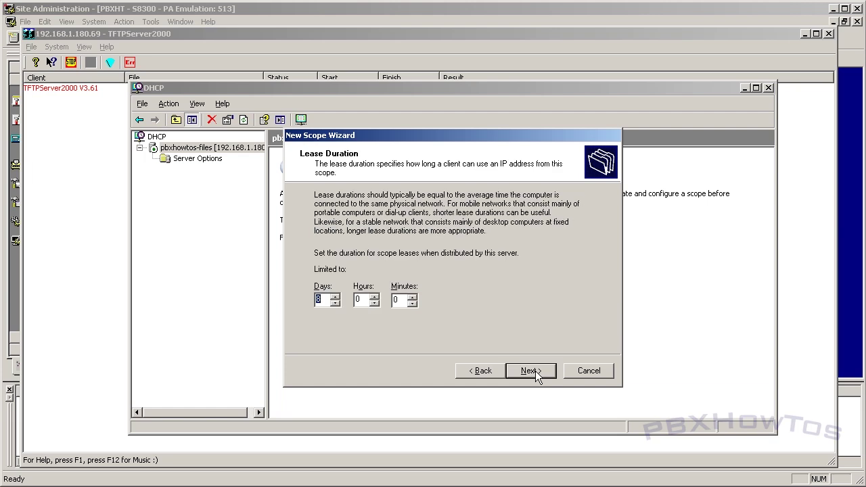
left_click(334, 297)
left_click(334, 297)
left_click(531, 371)
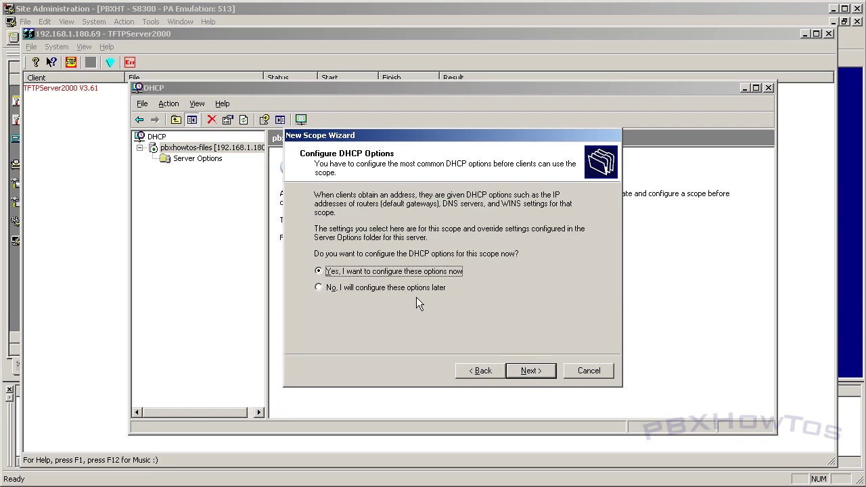
left_click(315, 286)
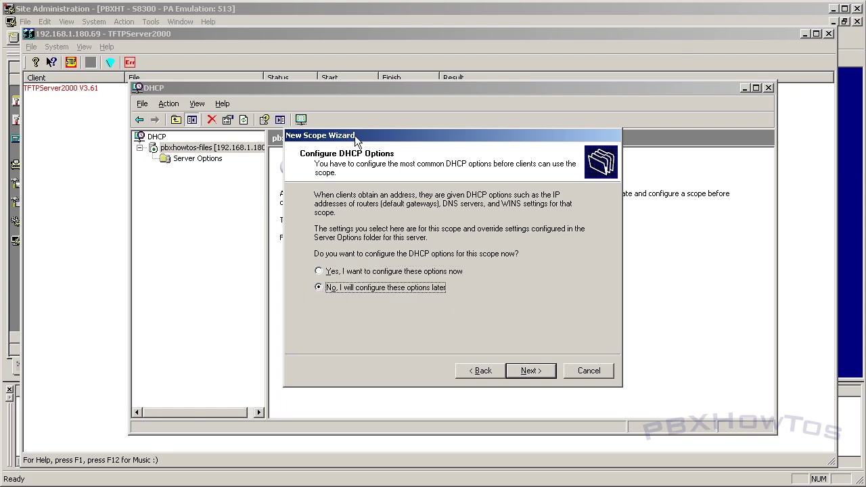
left_click(531, 371)
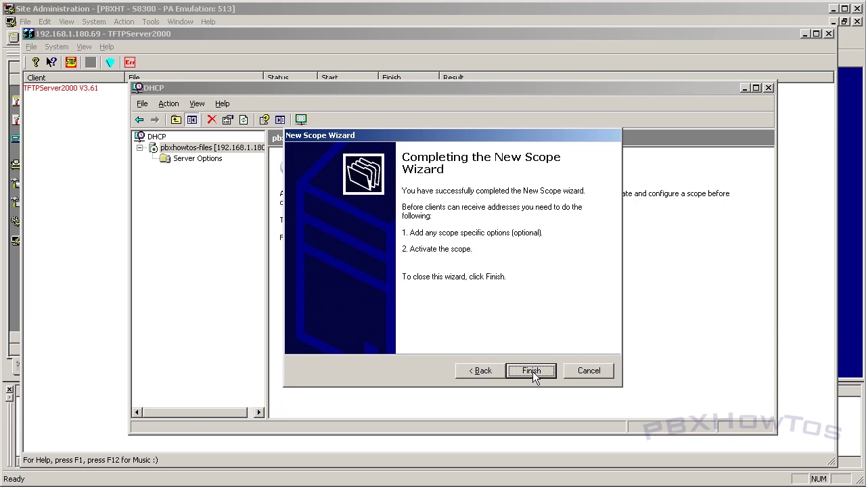
left_click(533, 372)
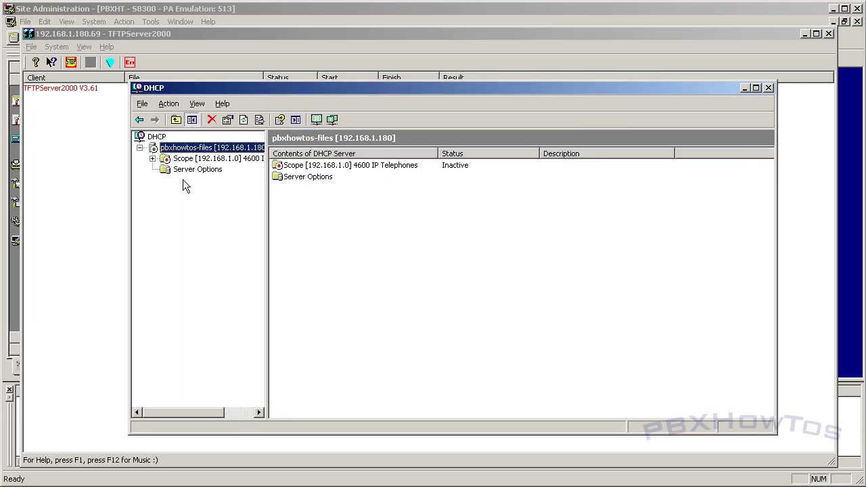
Expand the new scope and choose Configure Options on its Scope Options folder.
left_click(153, 158)
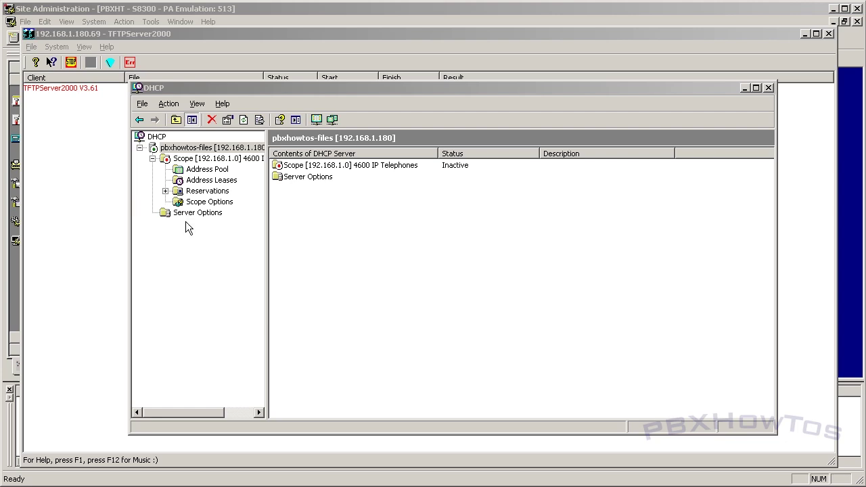
right_click(211, 202)
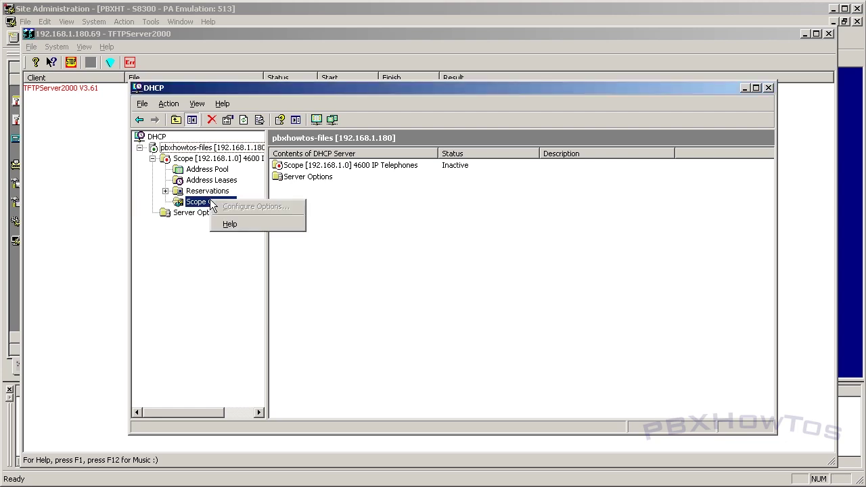
left_click(194, 203)
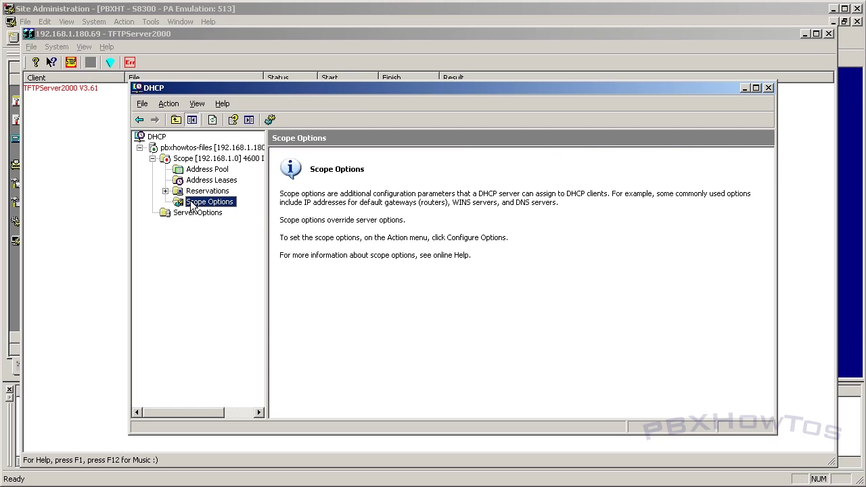
right_click(192, 203)
left_click(549, 235)
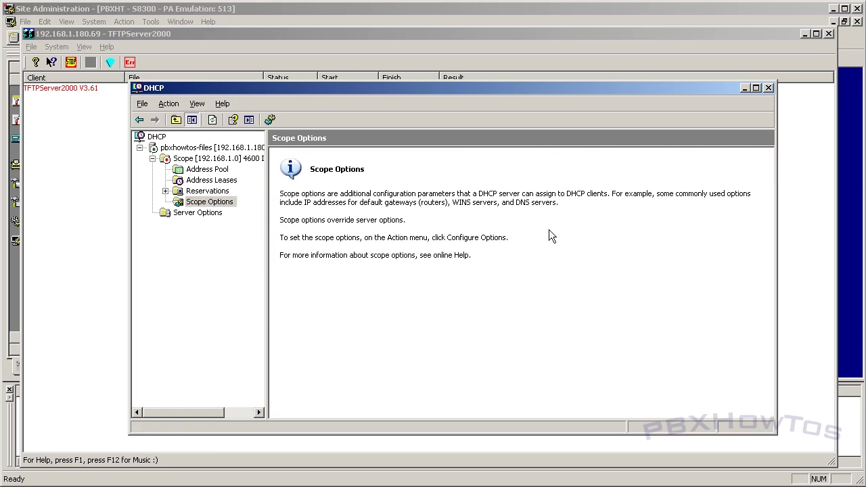
left_click(221, 205)
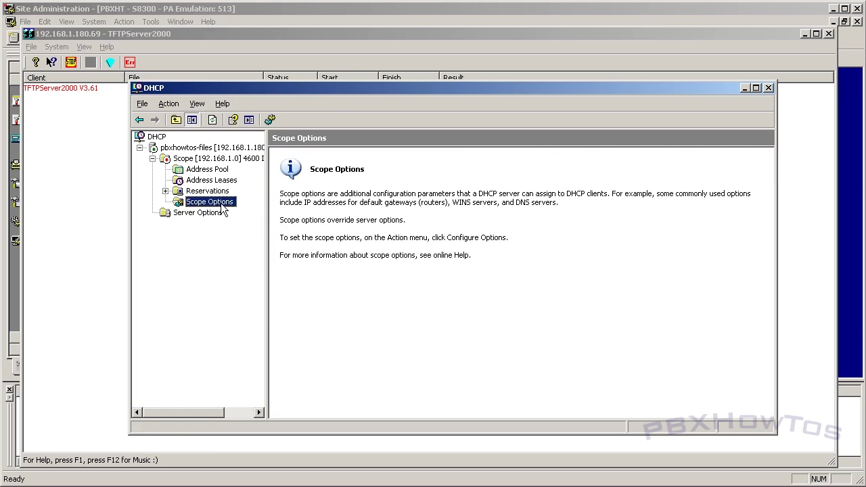
right_click(222, 205)
left_click(243, 212)
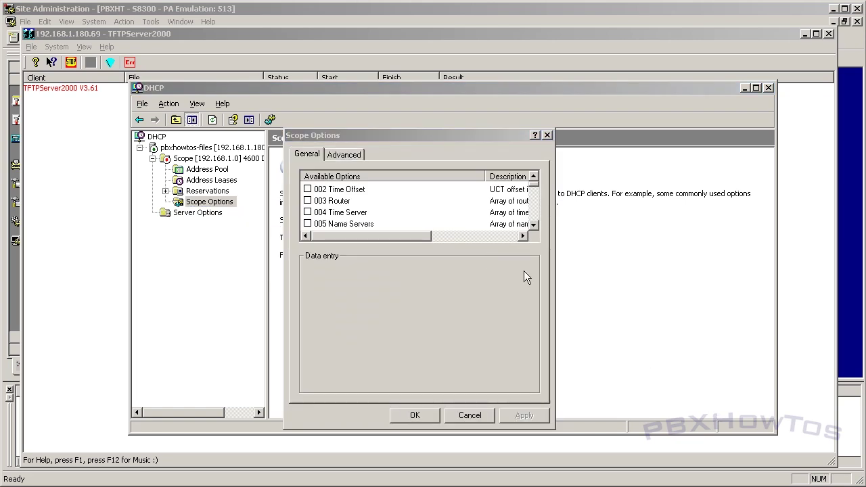
Scroll the options list to 066 Boot Server Host Name and enable it.
left_click(532, 224)
left_click(533, 224)
left_click(532, 224)
left_click(533, 224)
left_click(533, 224)
double_click(533, 224)
left_click(533, 224)
double_click(533, 224)
left_click(532, 224)
double_click(532, 224)
double_click(533, 224)
left_click(533, 224)
double_click(532, 224)
left_click(532, 224)
left_click(533, 225)
double_click(533, 224)
left_click_drag(532, 224, 532, 224)
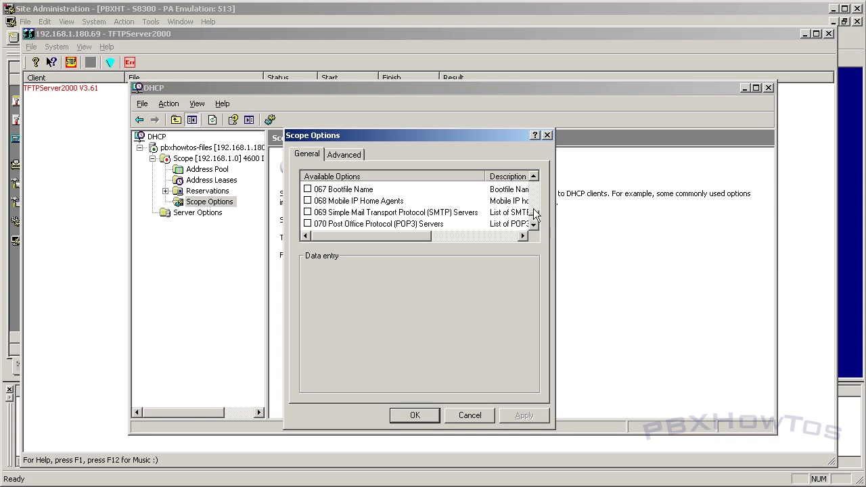
left_click(534, 176)
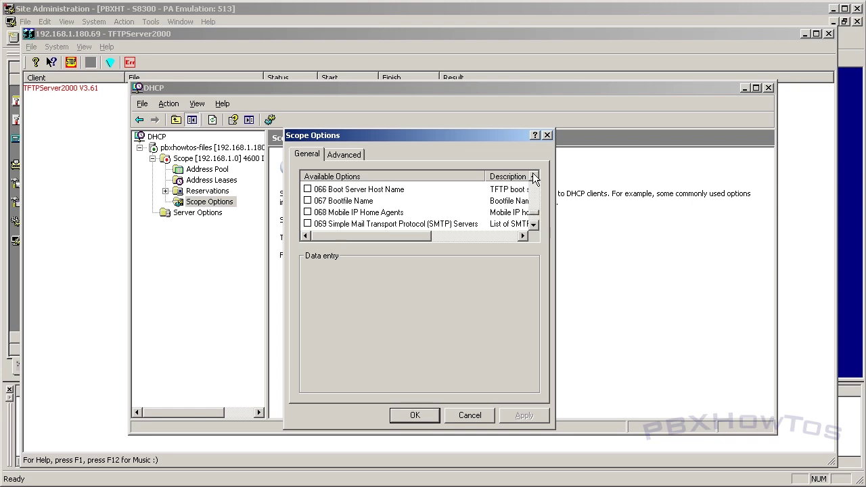
left_click(309, 191)
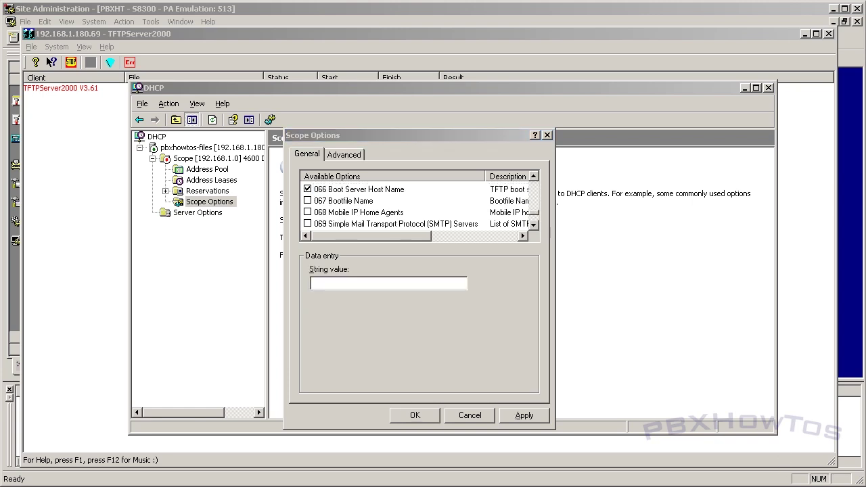
Set the option's string value to 192.168.1.180 and bring TFTPServer2000 forward.
left_click(320, 281)
type("192.168.1.180")
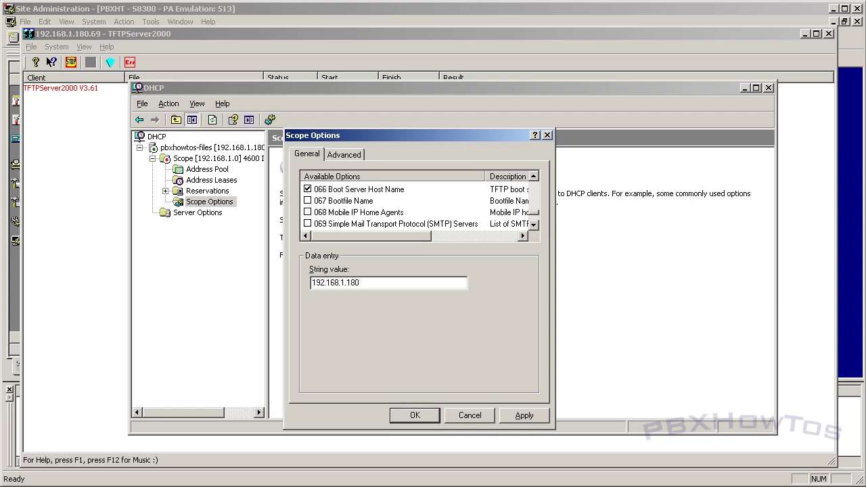
key("alt+Tab")
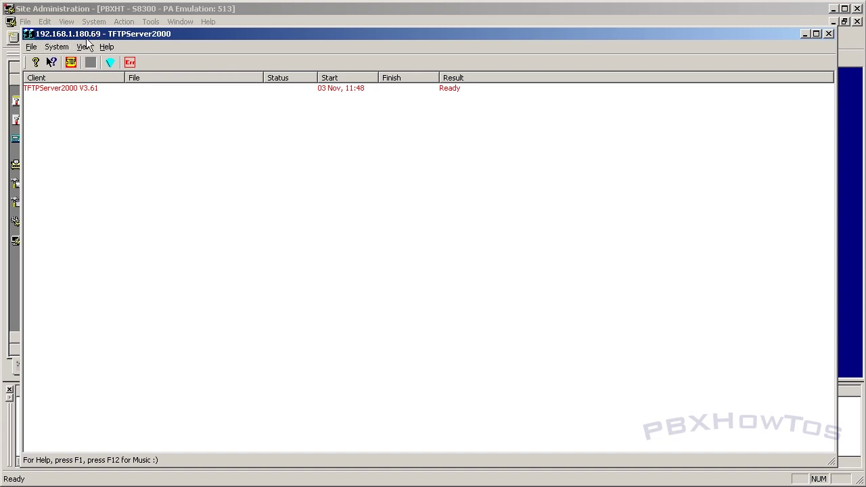
Apply and confirm scope option 066 Boot Server Host Name with value 192.168.1.180.
left_click(803, 34)
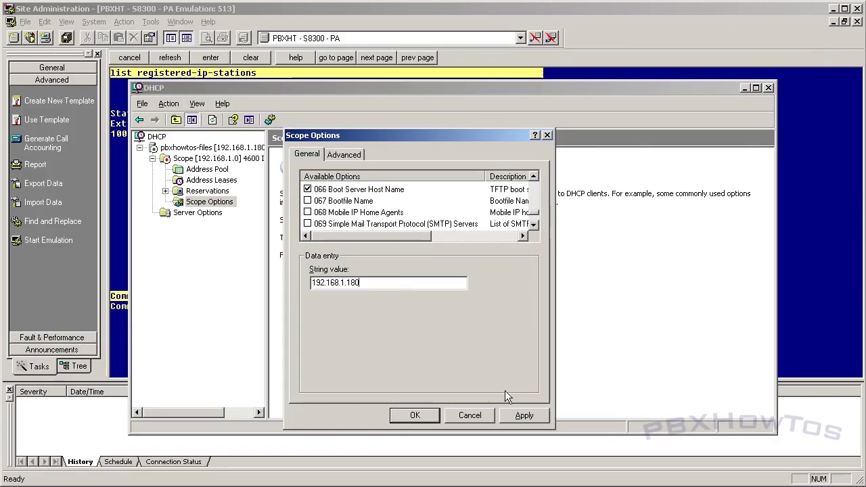
left_click(524, 416)
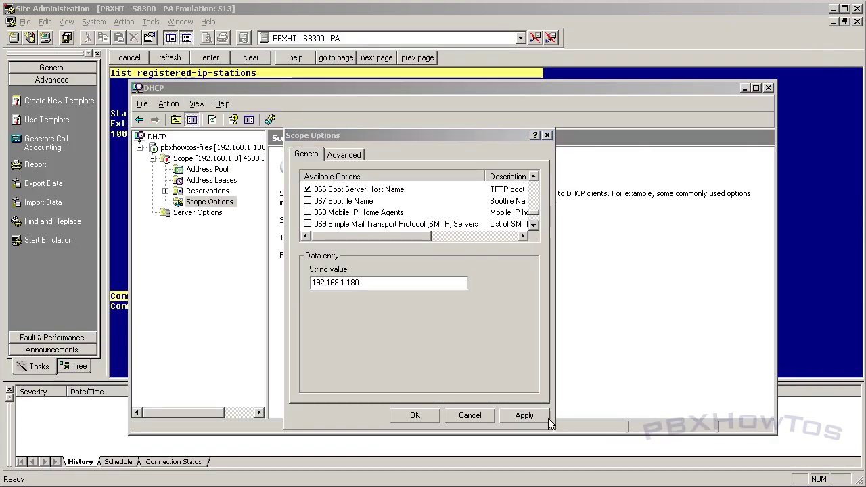
left_click(524, 415)
left_click(416, 416)
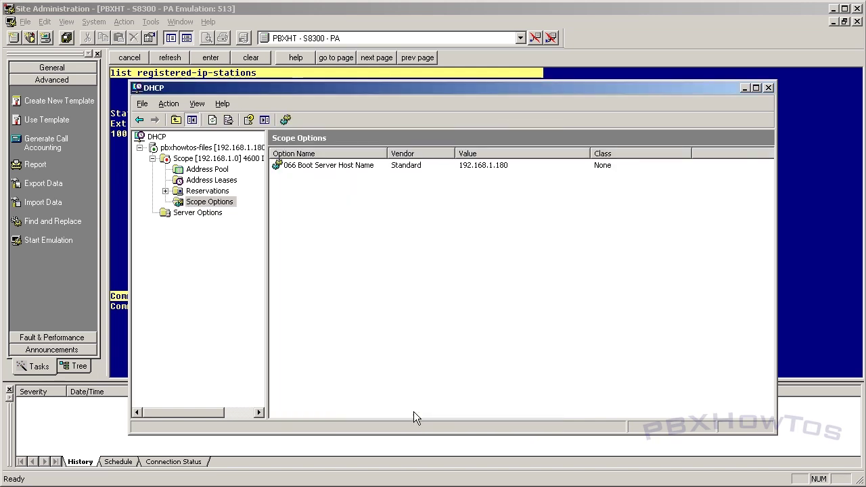
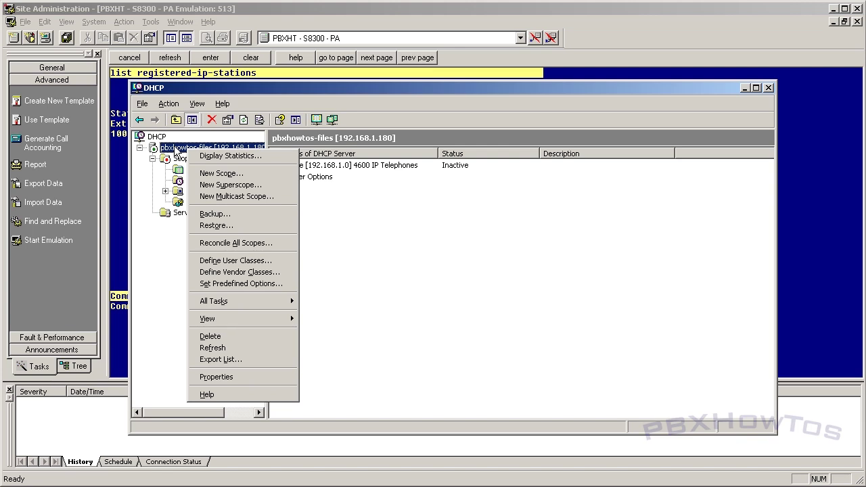
Define predefined option 176 'Avaya IP Phones - 4600' with data type String.
left_click(279, 284)
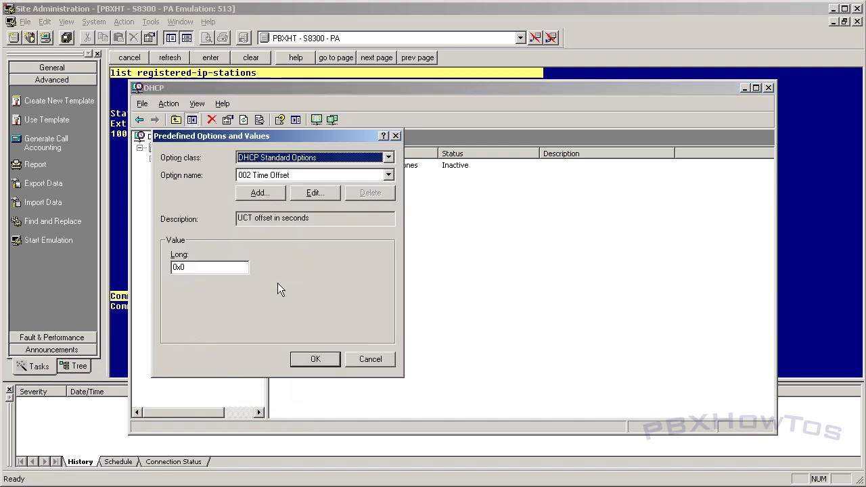
left_click(467, 385)
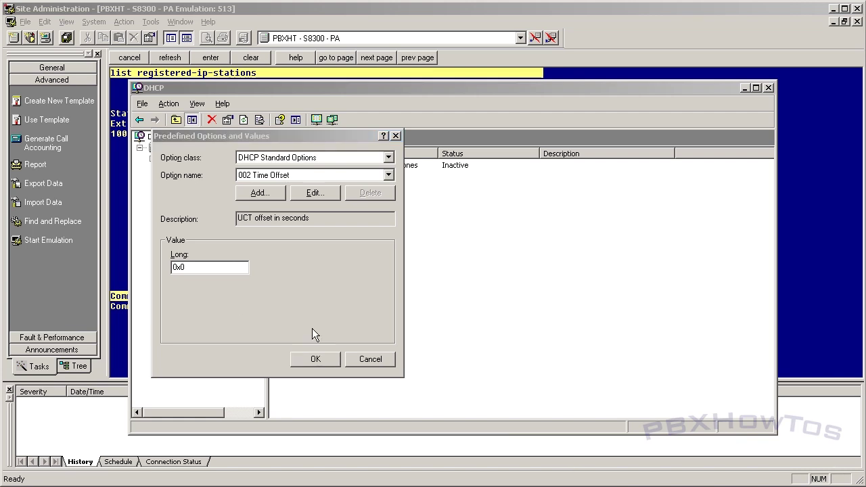
left_click(255, 194)
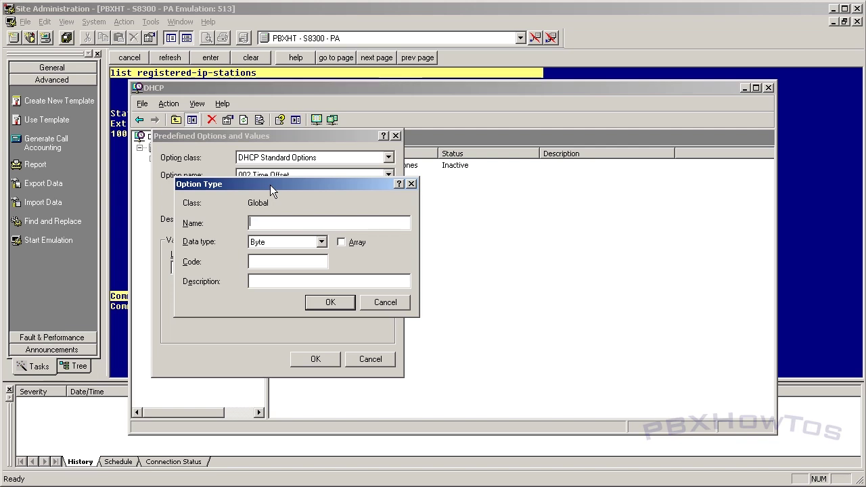
type("4600")
key("shift+Home")
type("Avaya IP Phones - 4600")
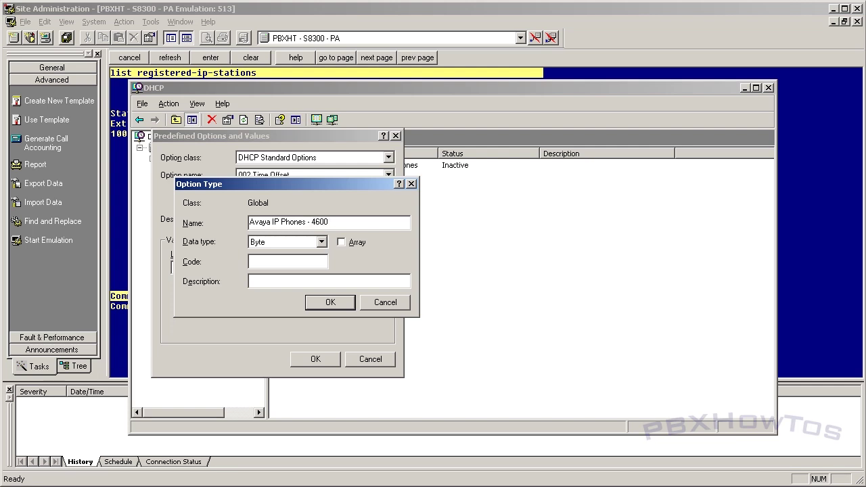
left_click(306, 245)
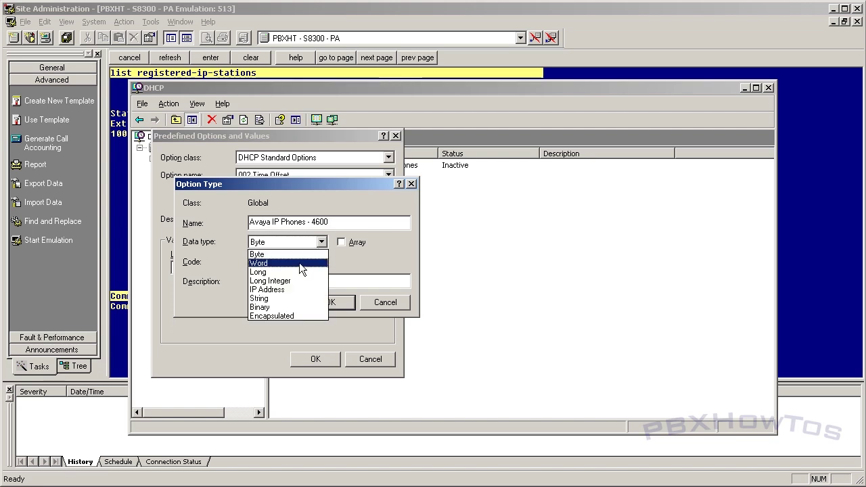
left_click(289, 298)
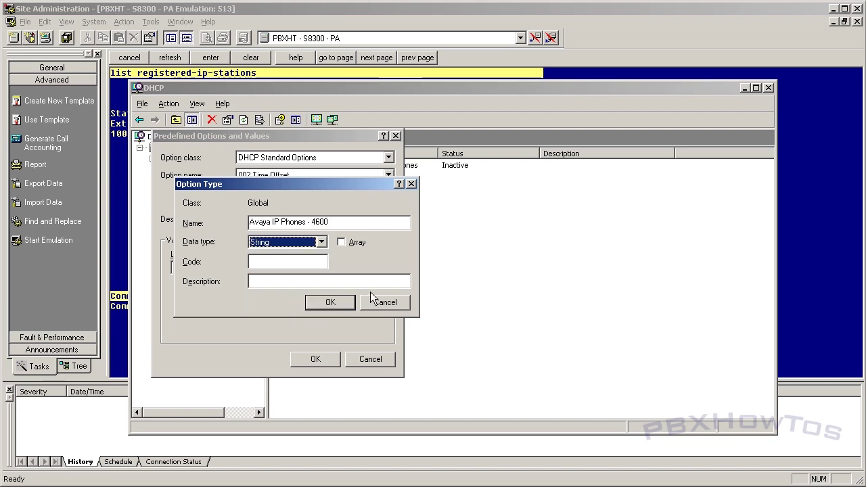
left_click(282, 262)
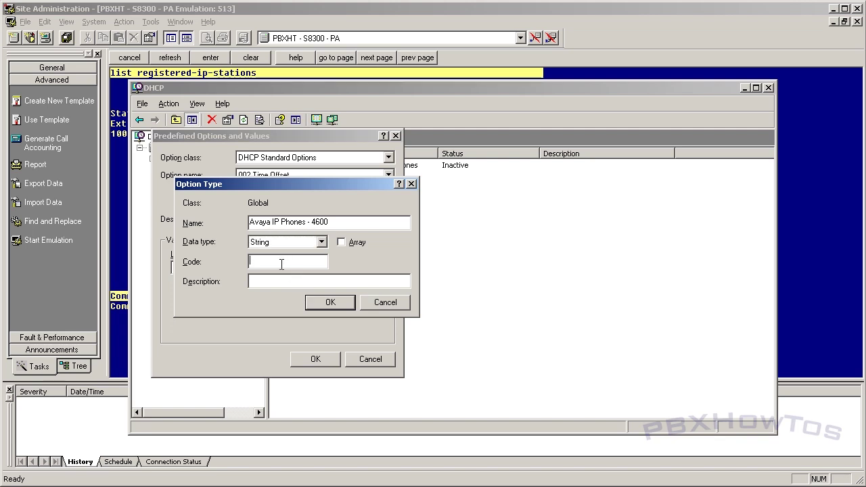
type("176")
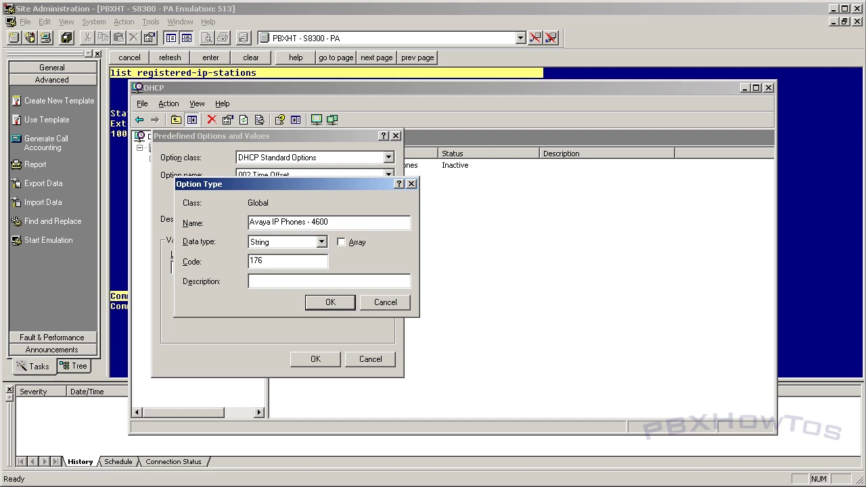
left_click(428, 354)
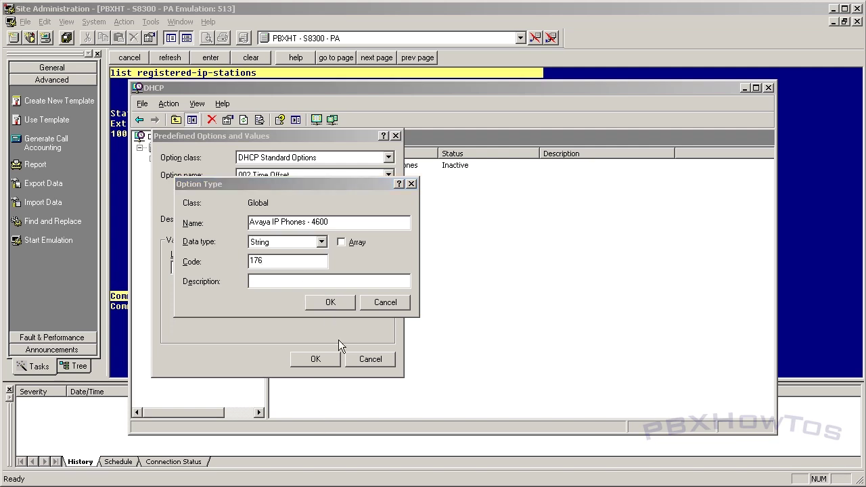
left_click(330, 303)
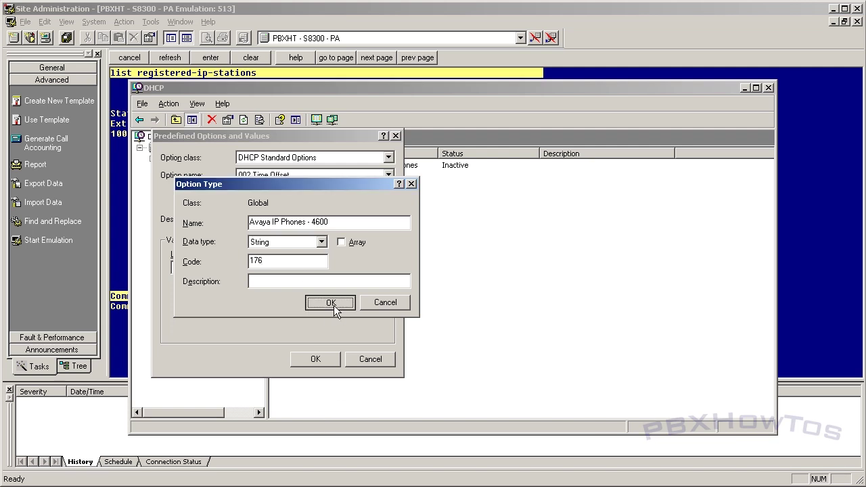
Close Predefined Options, then tick option 176 Avaya IP Phones - 4600 in Scope Options.
left_click(324, 363)
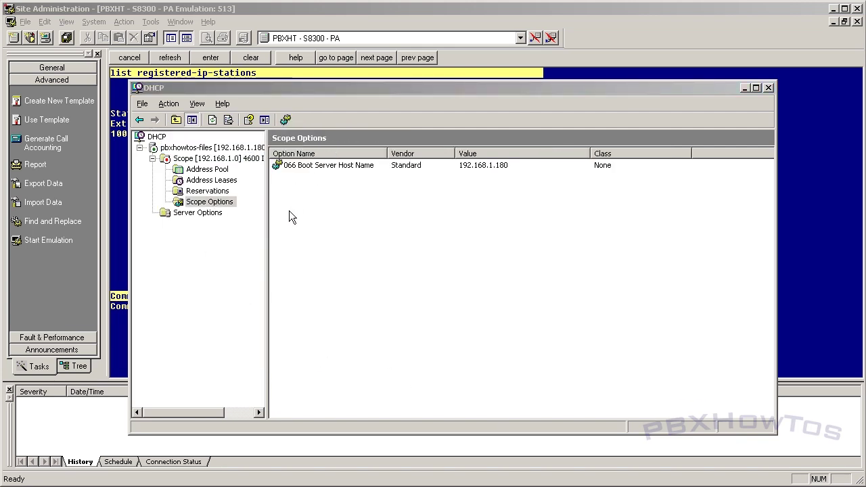
right_click(200, 203)
left_click(223, 214)
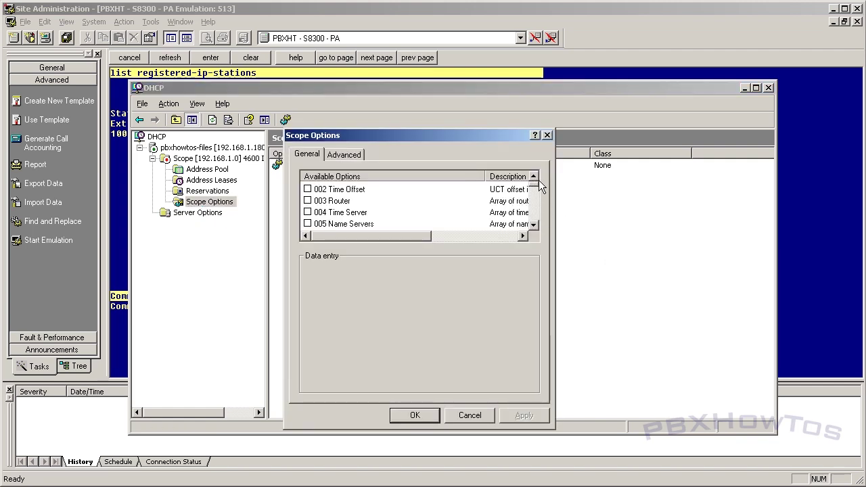
left_click_drag(537, 183, 537, 222)
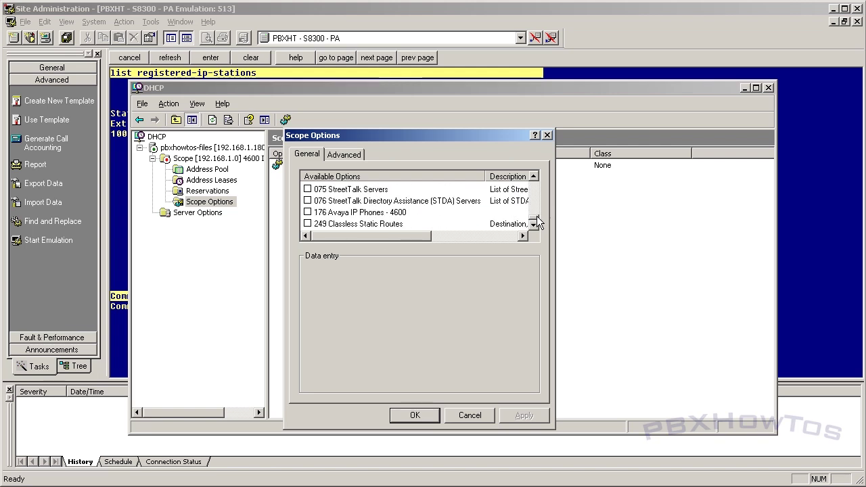
left_click(307, 212)
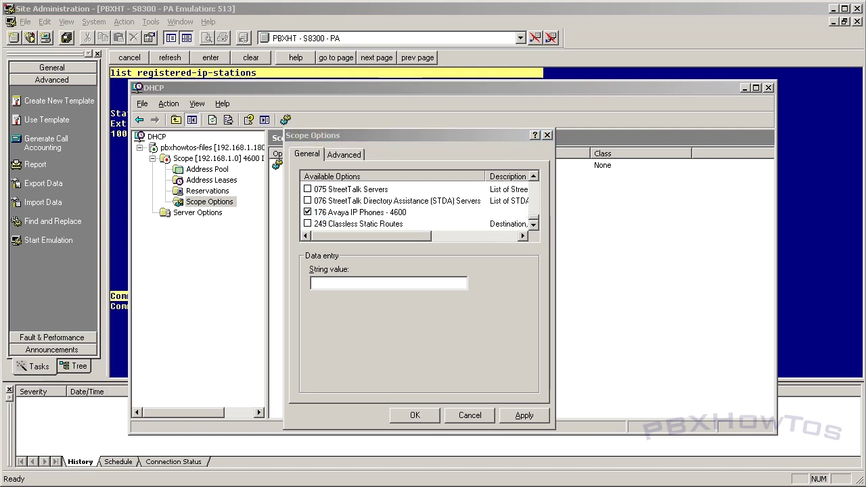
Give option 176 the value MCIPADD=192.168.1.150,MCPORT=1719,TFTPDIR=C:\tftp\4600\,TFTPSRVR=192.168.1.180.
left_click(323, 282)
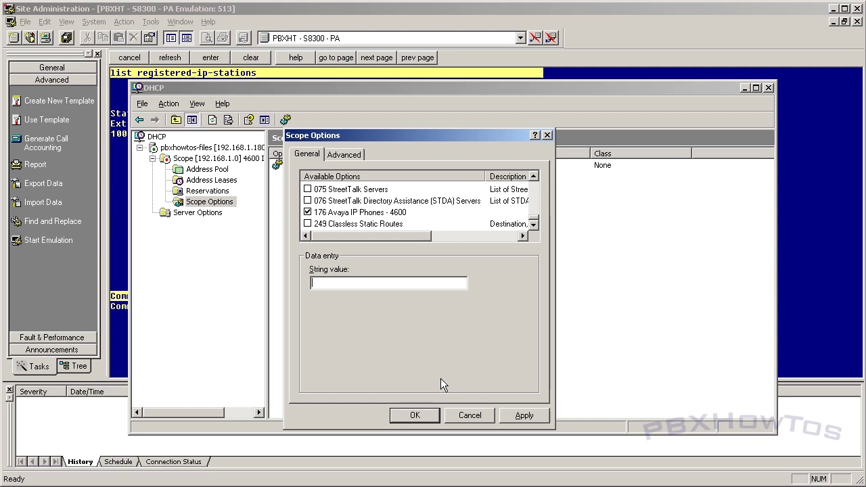
type("MCIPADD=192.168.1.150")
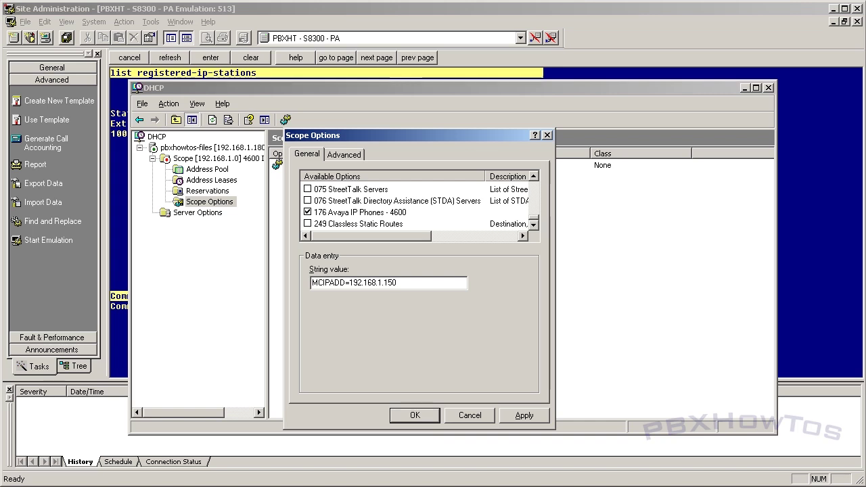
type(",MCPORT")
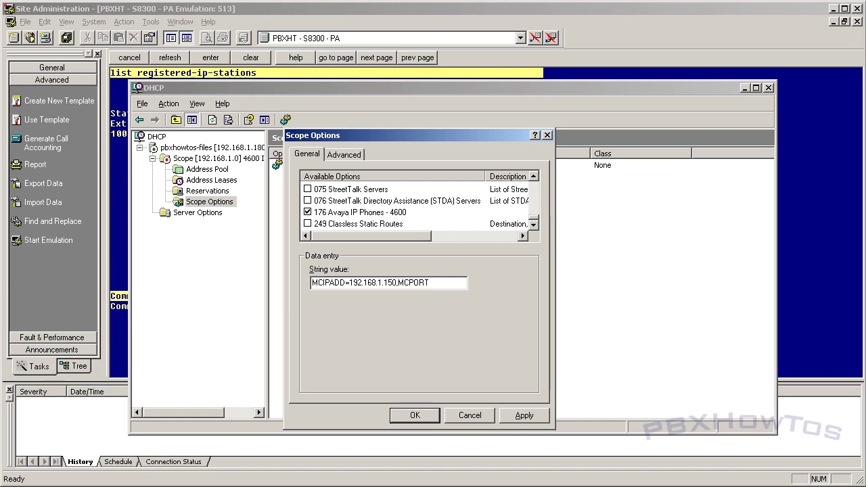
type("=1719,TFTP")
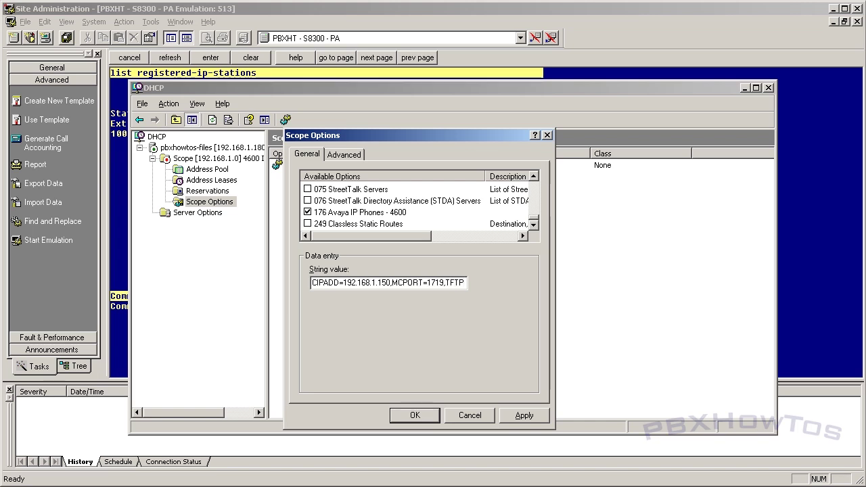
type("DIR")
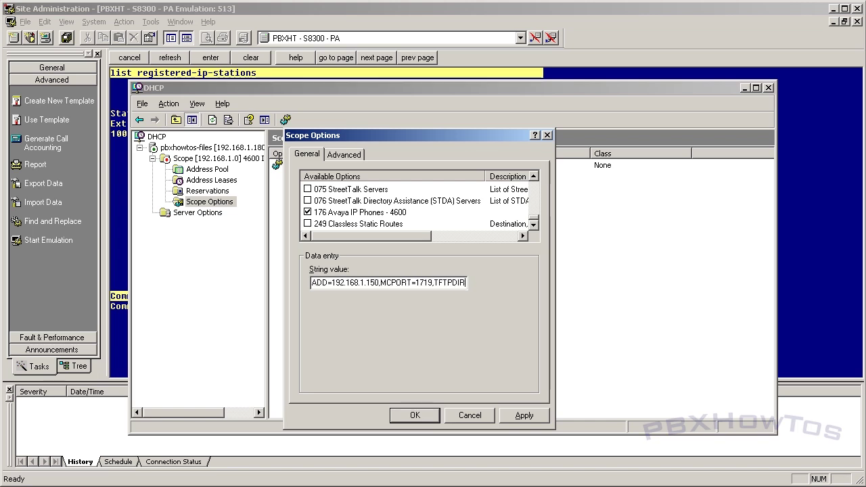
type("=")
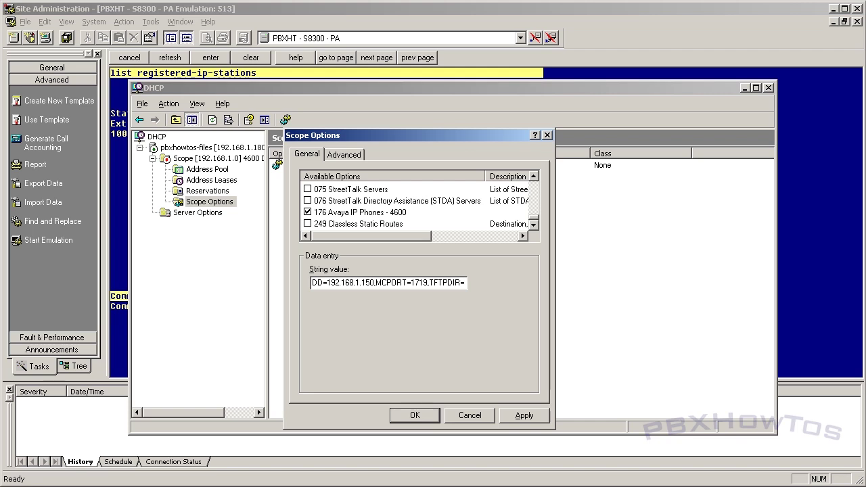
type("C")
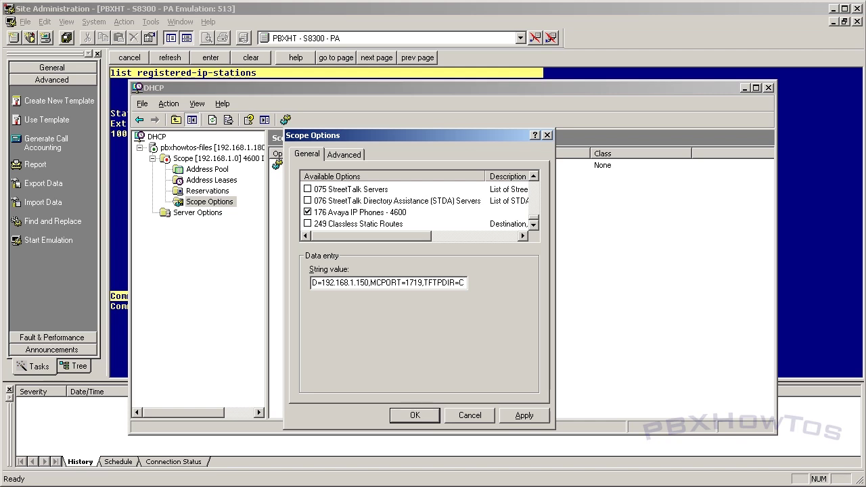
type(":\\tftp\\4600")
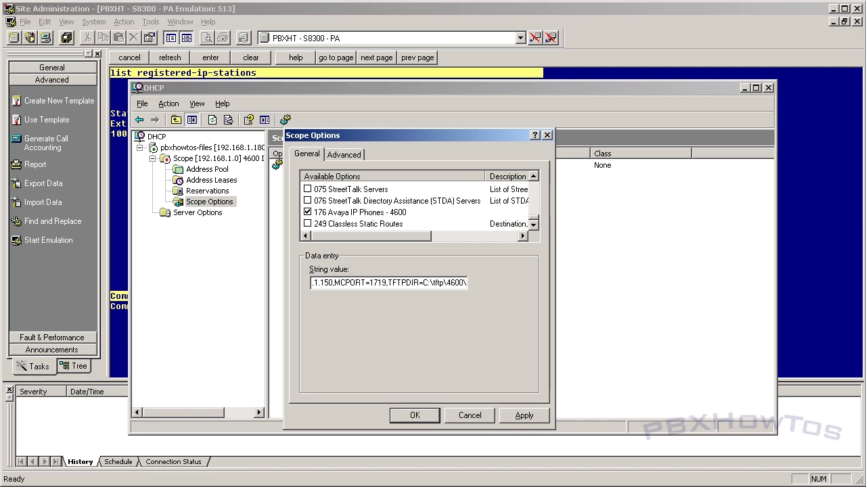
type("\\")
type(",TFTP")
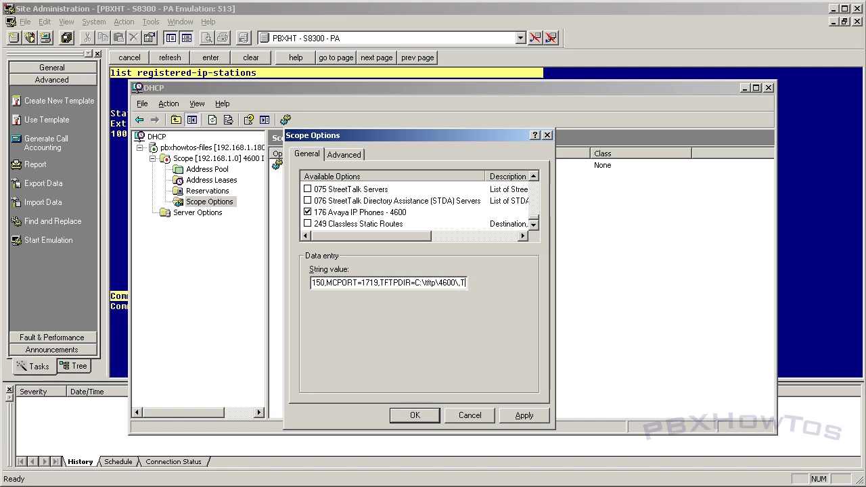
type("S")
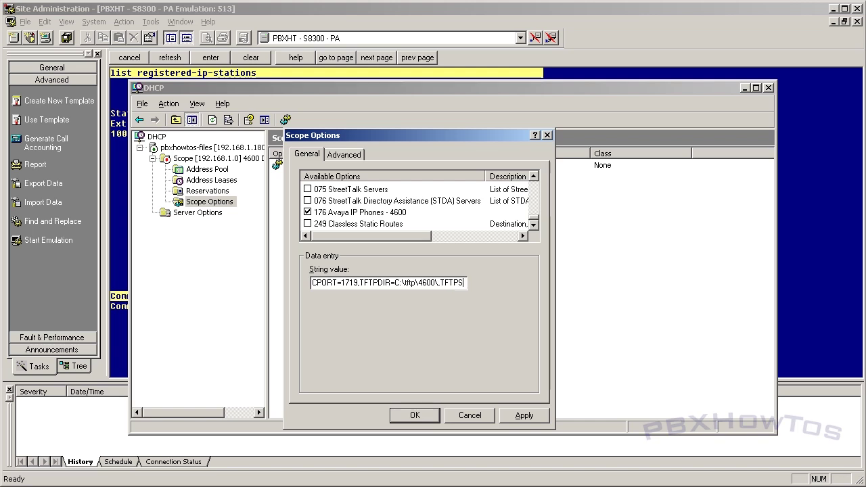
type("RVR")
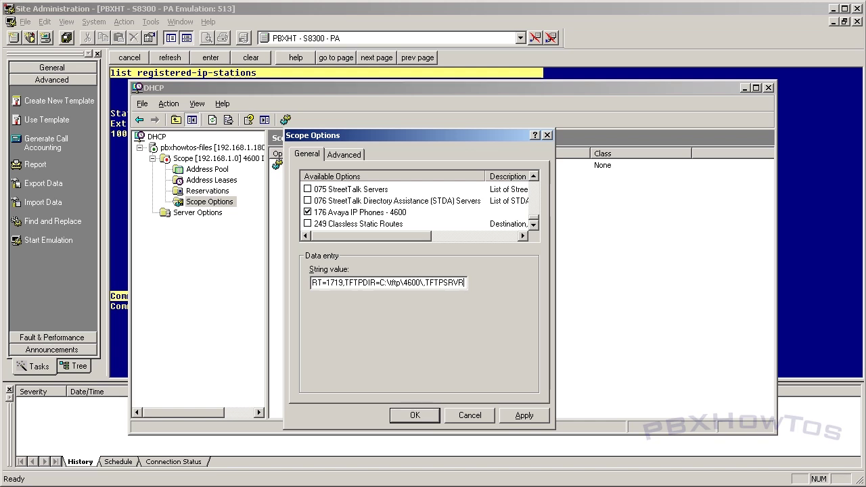
type("=192.168.1.")
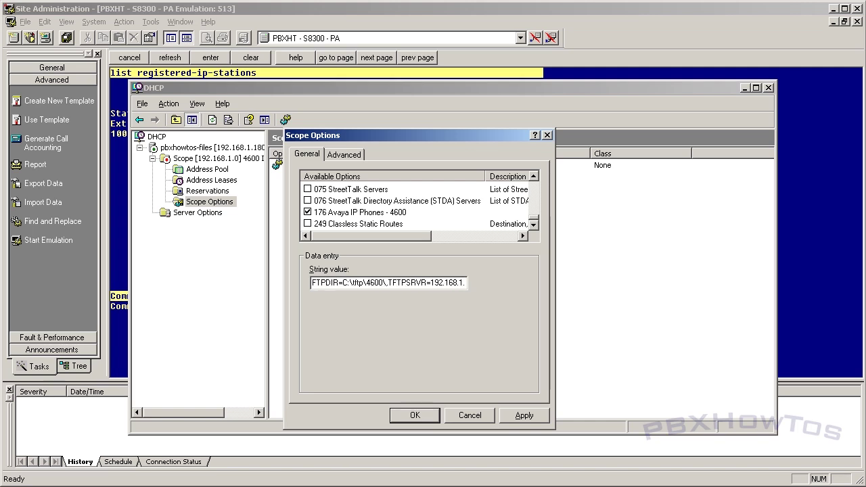
type("180")
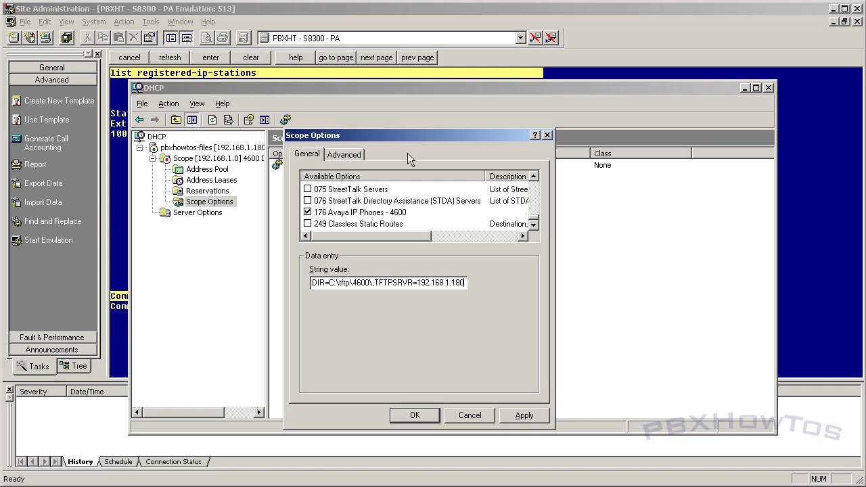
left_click_drag(406, 136, 464, 104)
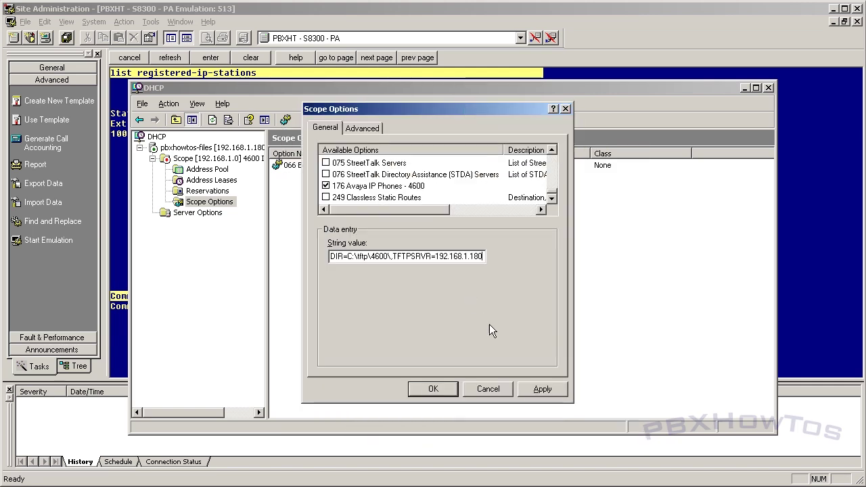
left_click(533, 391)
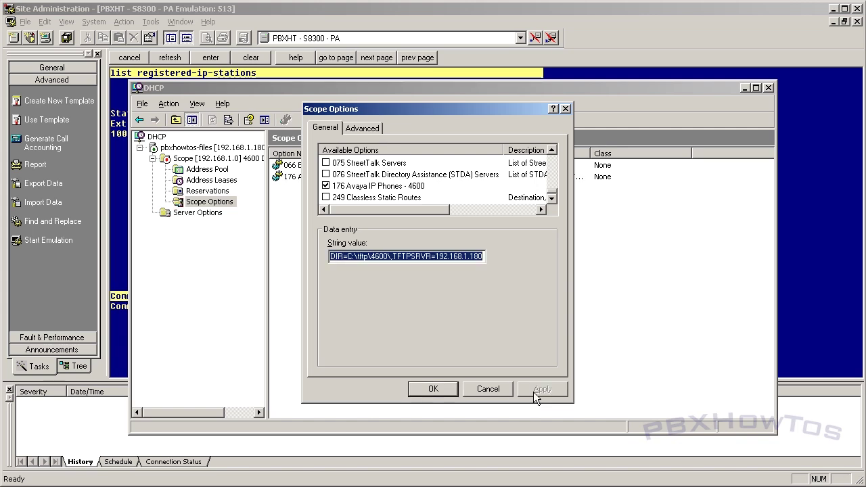
left_click(428, 391)
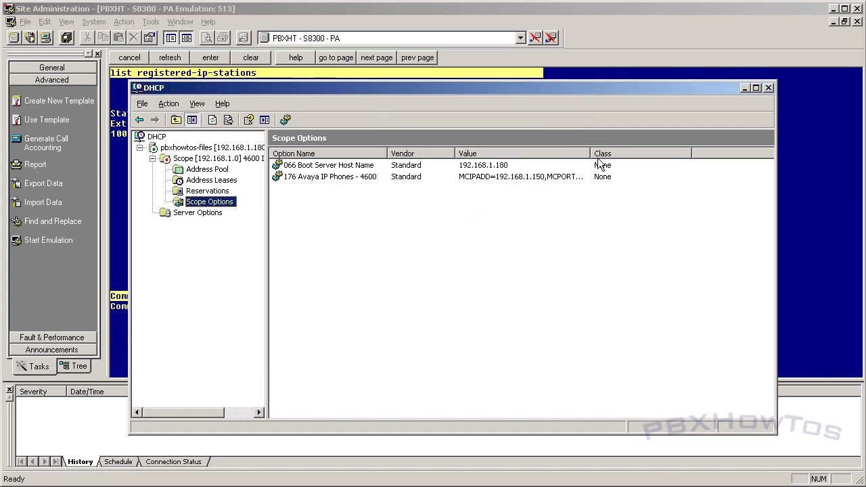
Auto-fit the Value column and enlarge the console to show the full option 176 value and Class column.
left_click_drag(591, 154, 715, 152)
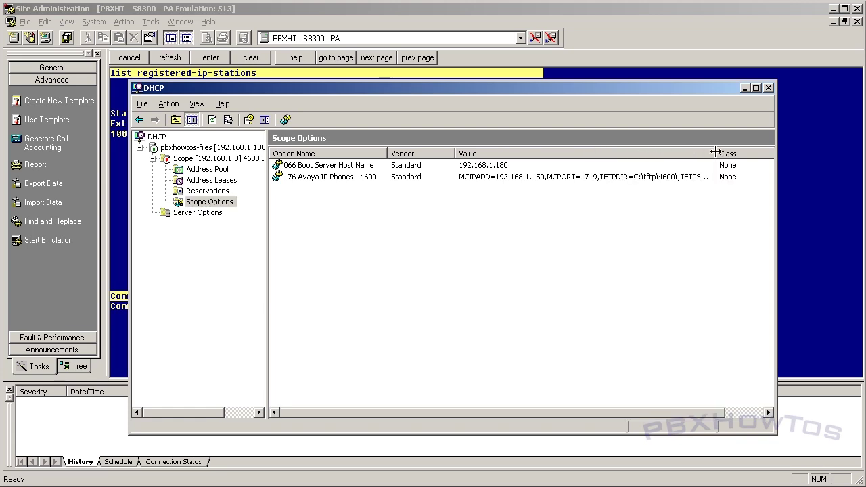
double_click(715, 152)
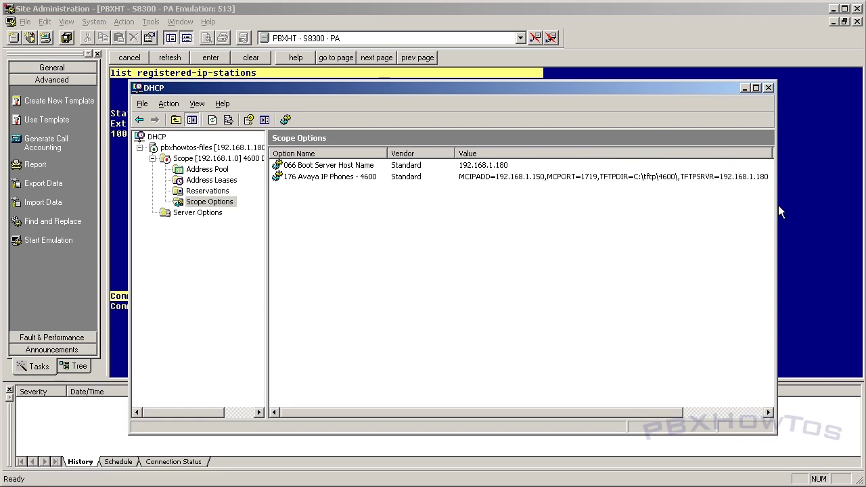
left_click_drag(776, 205, 831, 194)
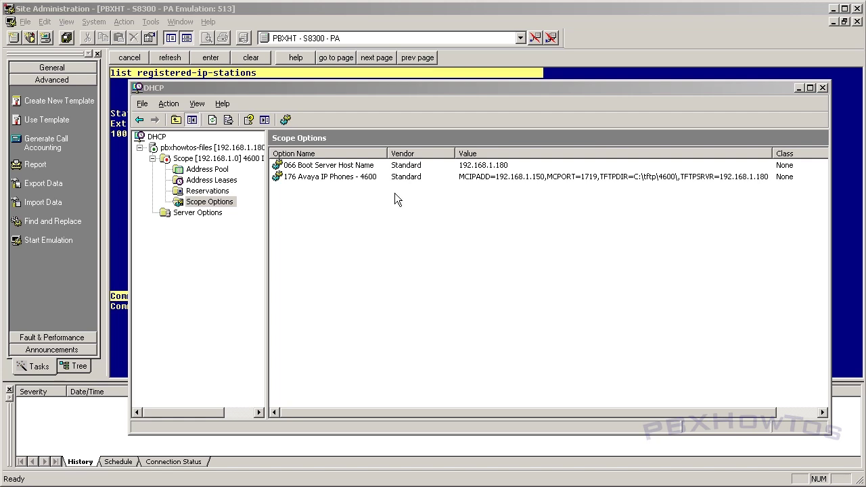
Add scope option 003 Router with server name Gateway and IP address 192.168.1.1.
right_click(208, 202)
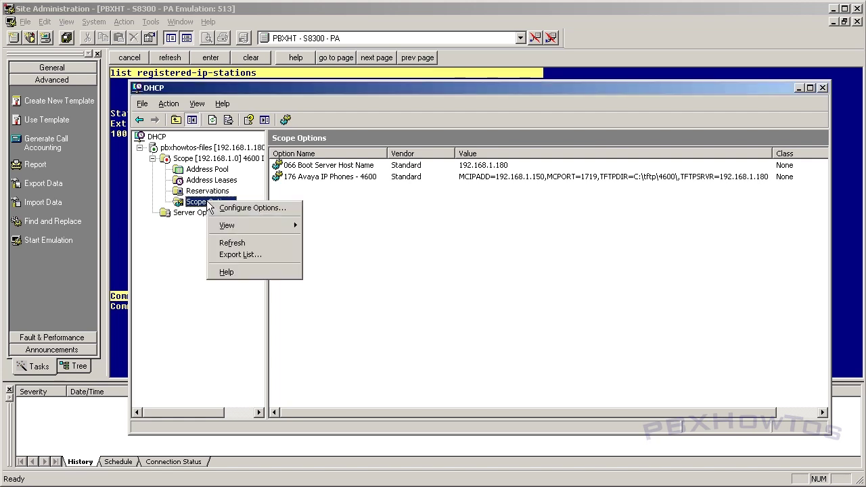
left_click(214, 209)
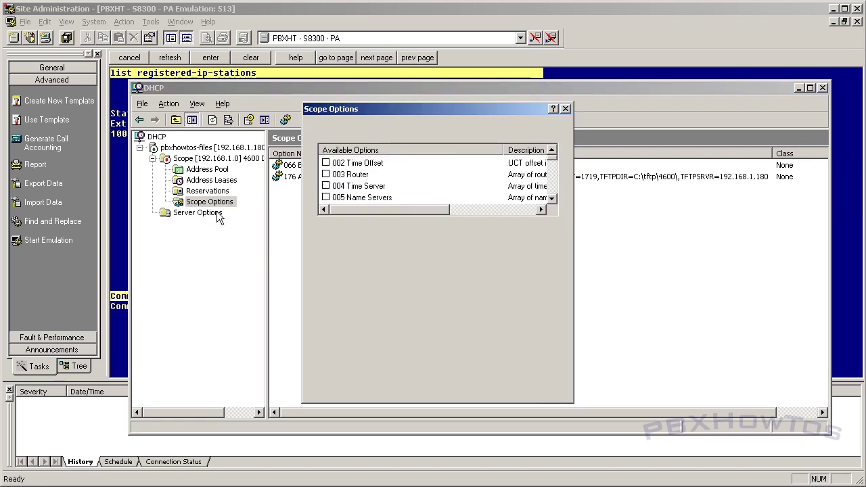
left_click(325, 176)
left_click(360, 254)
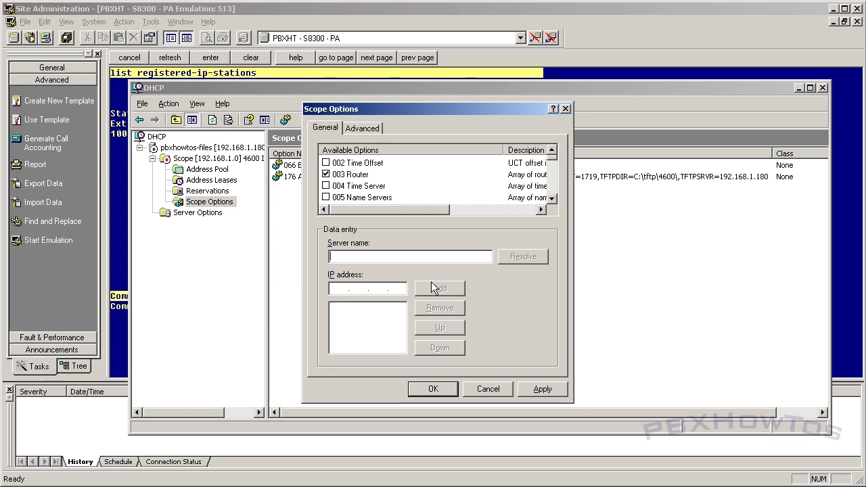
type("Gateway1923168.1.1")
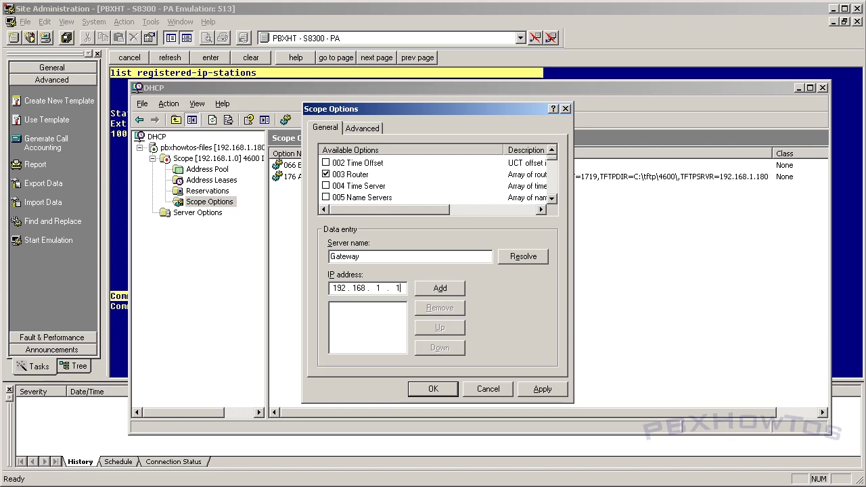
left_click(440, 289)
left_click(542, 389)
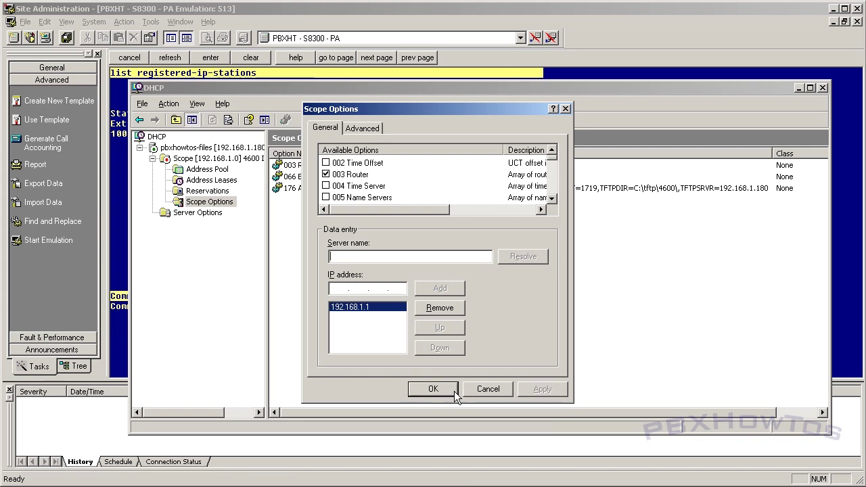
left_click(433, 390)
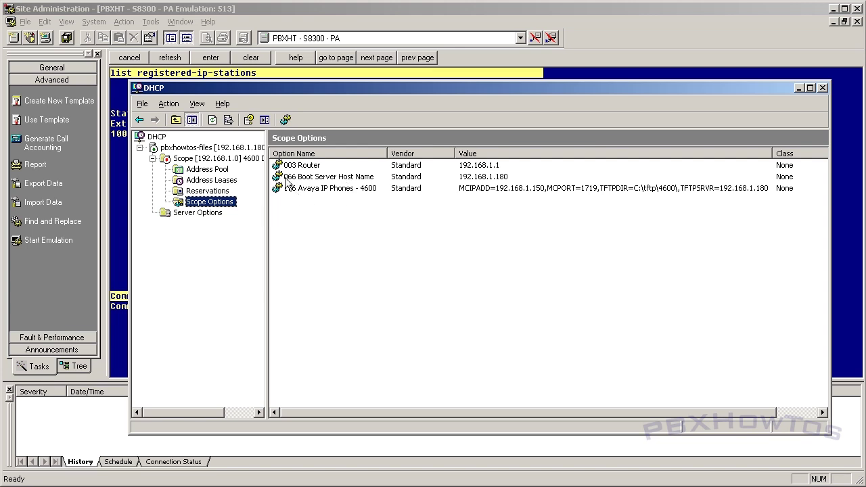
Activate Scope [192.168.1.0] for 4600 IP Telephones and display its contents.
right_click(215, 159)
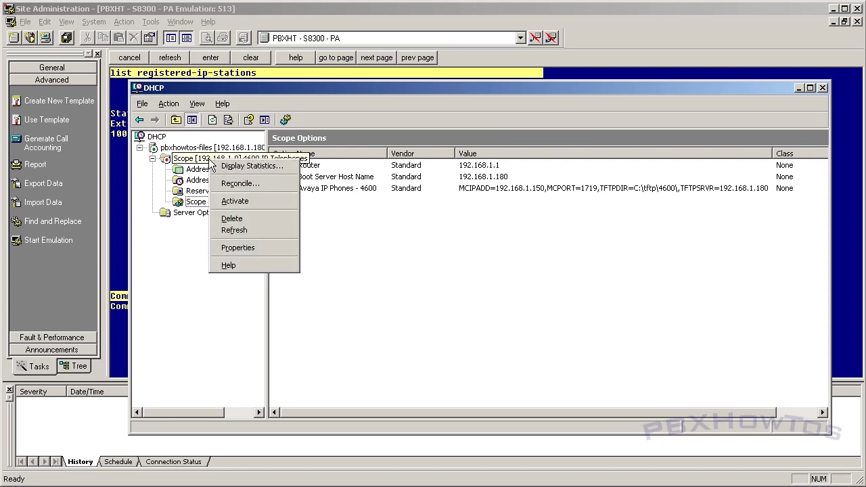
left_click(228, 200)
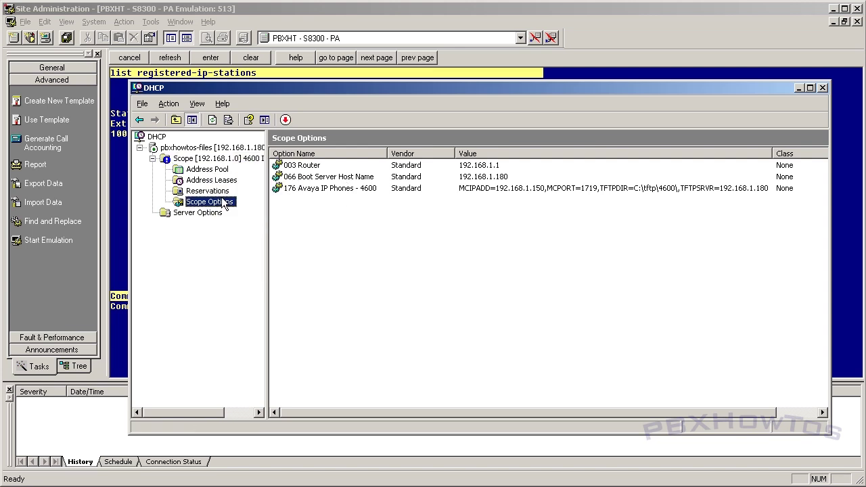
left_click(164, 159)
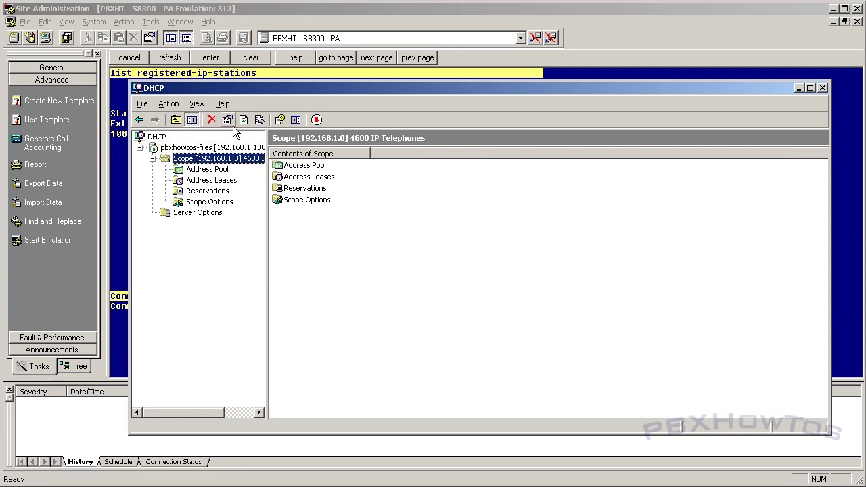
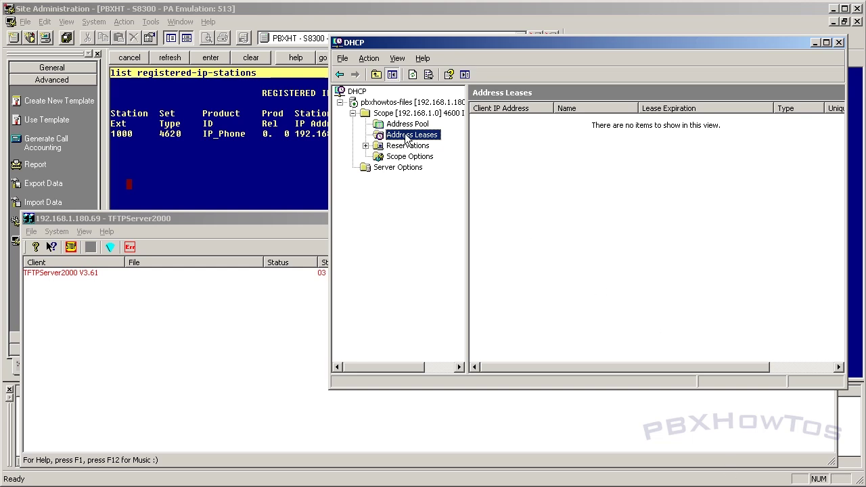
left_click(288, 330)
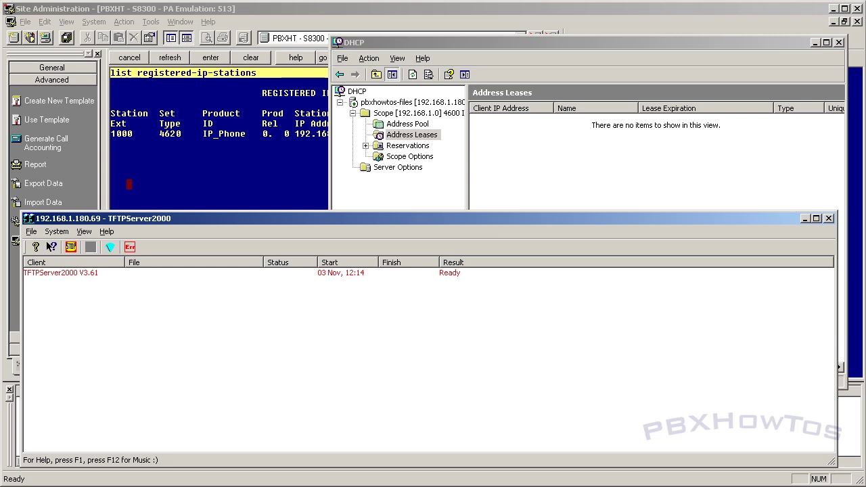
key("alt+Tab")
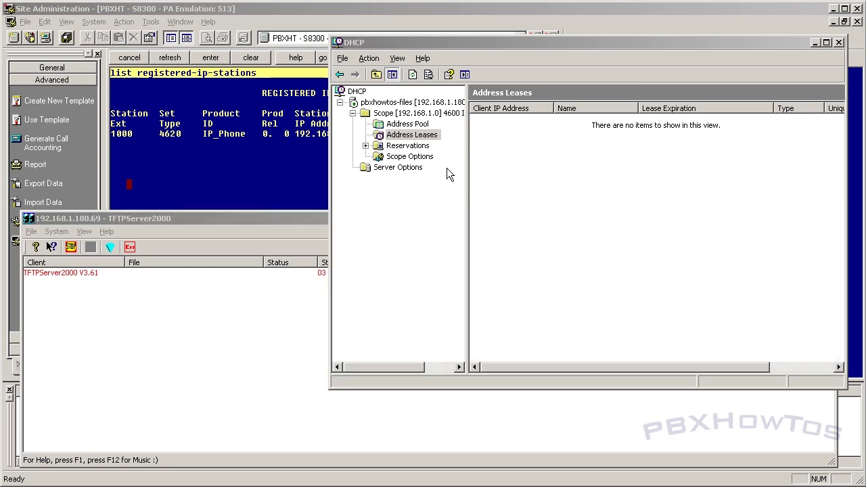
left_click(407, 137)
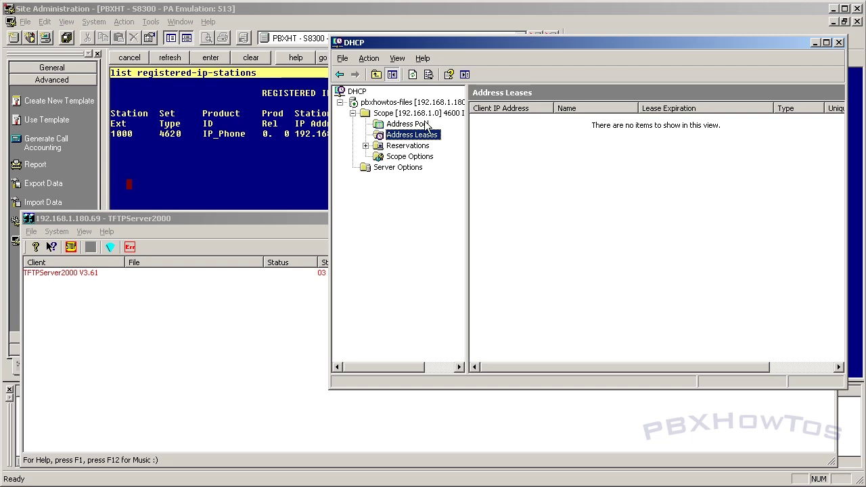
left_click(413, 76)
left_click(414, 75)
Refresh the DHCP scope leases to show the new 192.168.1.181 lease.
left_click(414, 75)
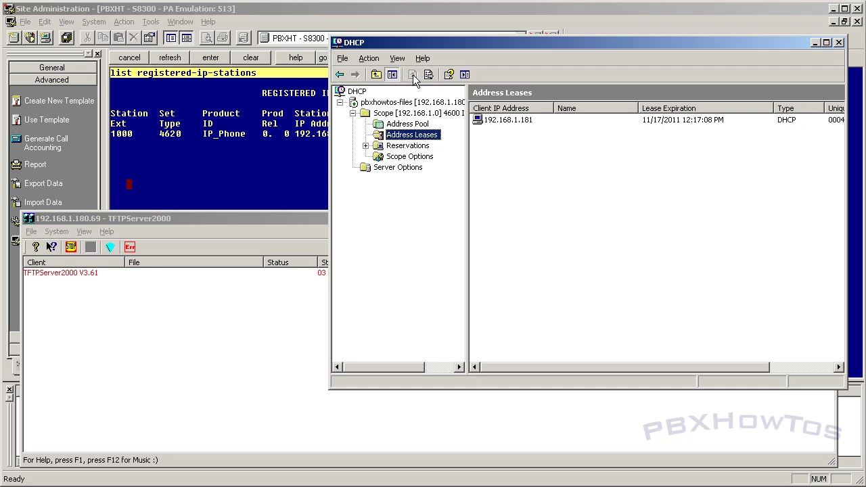
left_click(496, 120)
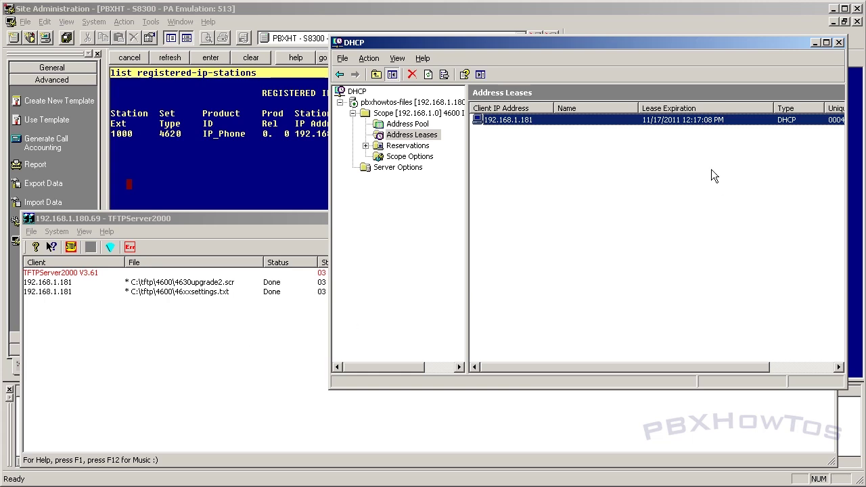
left_click(557, 183)
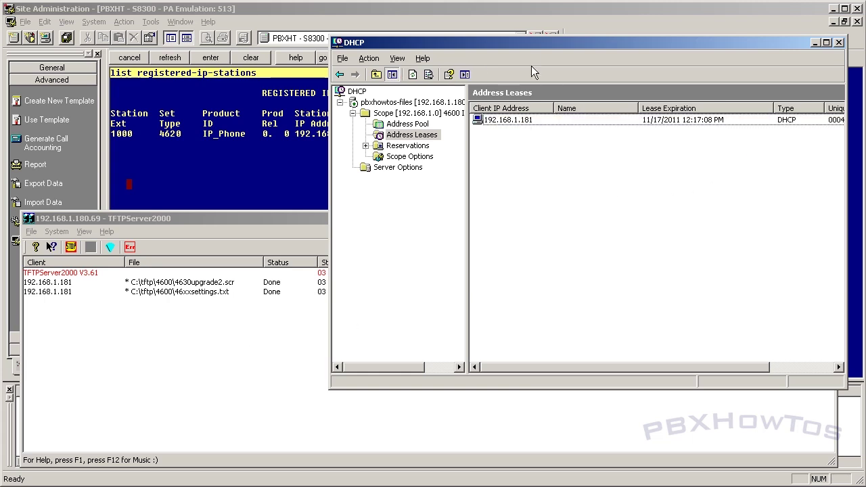
Move and widen the DHCP console and the Unique ID column to reveal the lease's full ID, then refresh.
left_click_drag(530, 45, 413, 72)
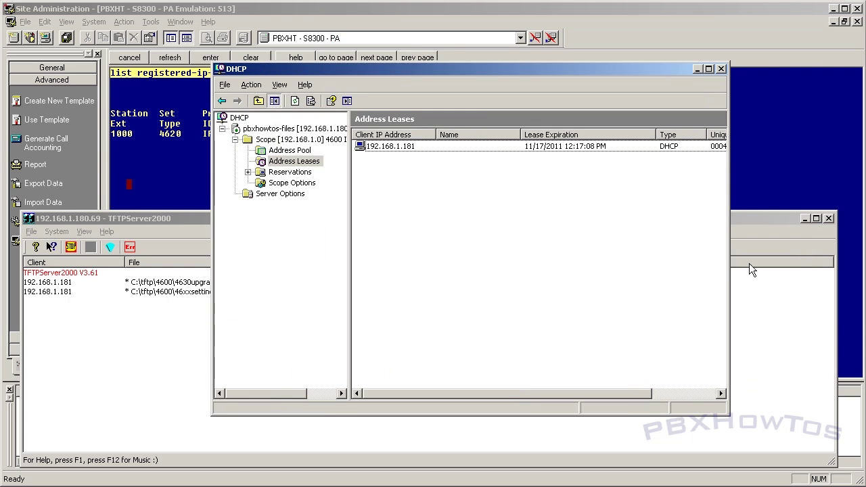
left_click_drag(730, 253, 844, 256)
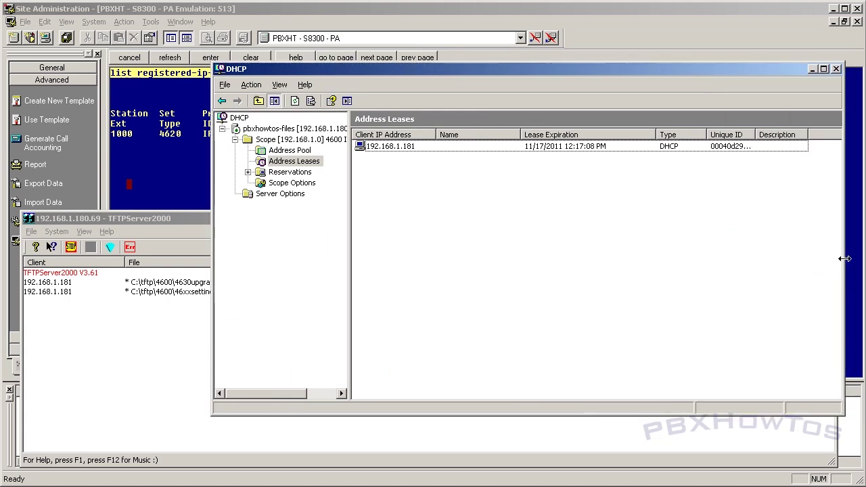
left_click_drag(756, 136, 794, 135)
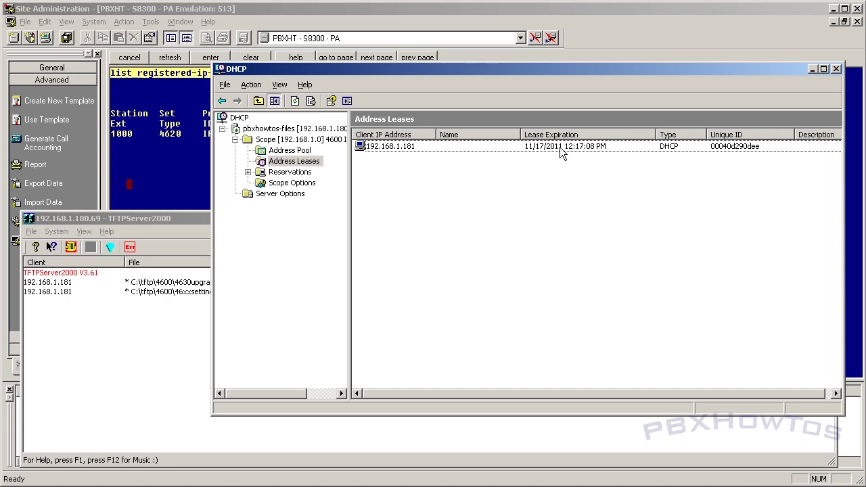
left_click(423, 147)
right_click(424, 147)
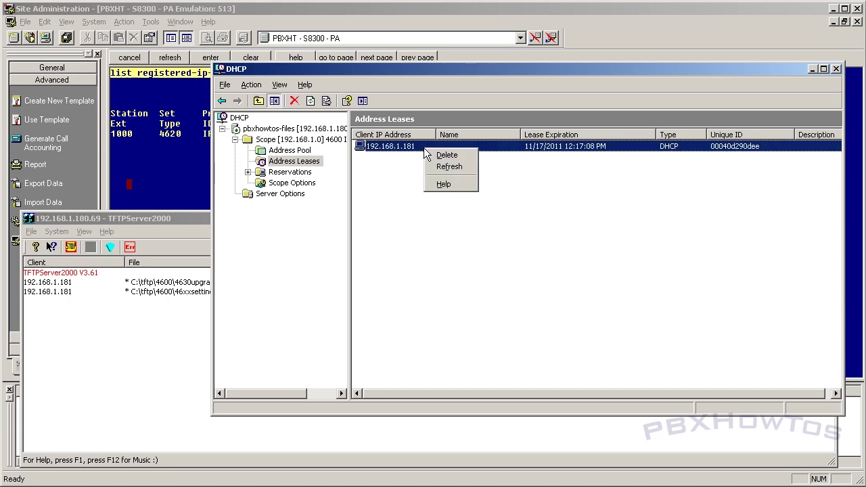
left_click(447, 169)
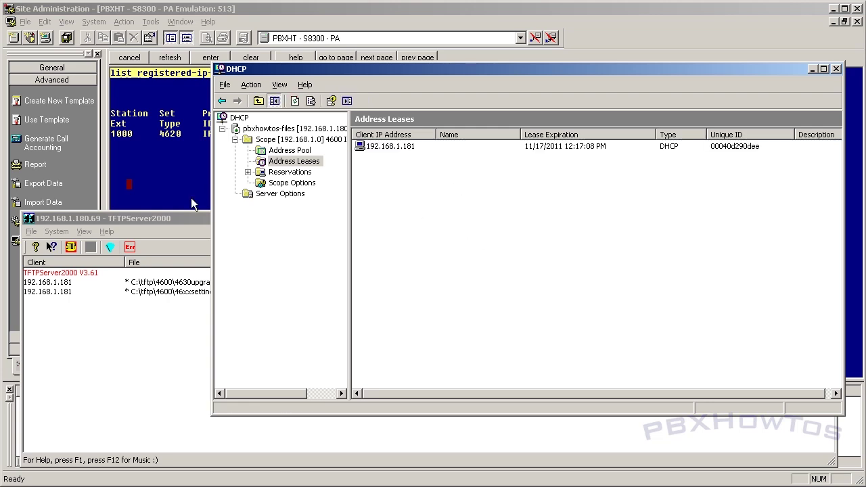
left_click(154, 158)
Run 'list reg' to confirm 4630 phones at extensions 1013 and 1015, then check TFTP and DHCP.
type("li")
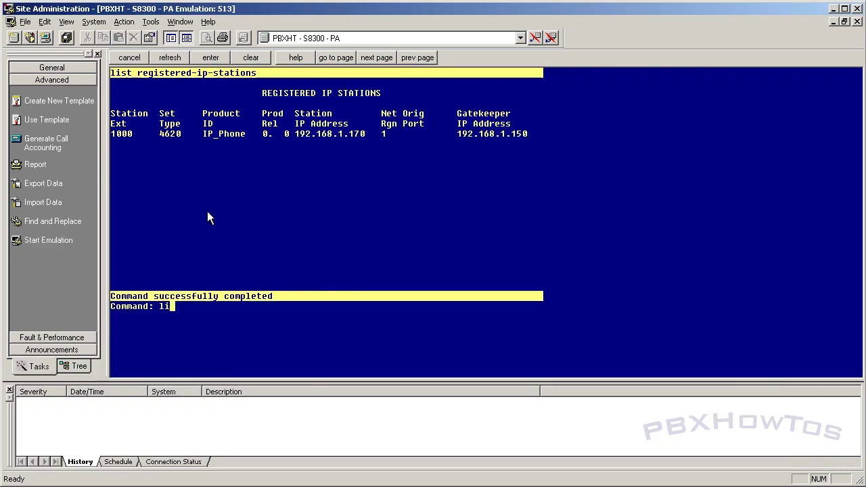
type("st reg")
key("Return")
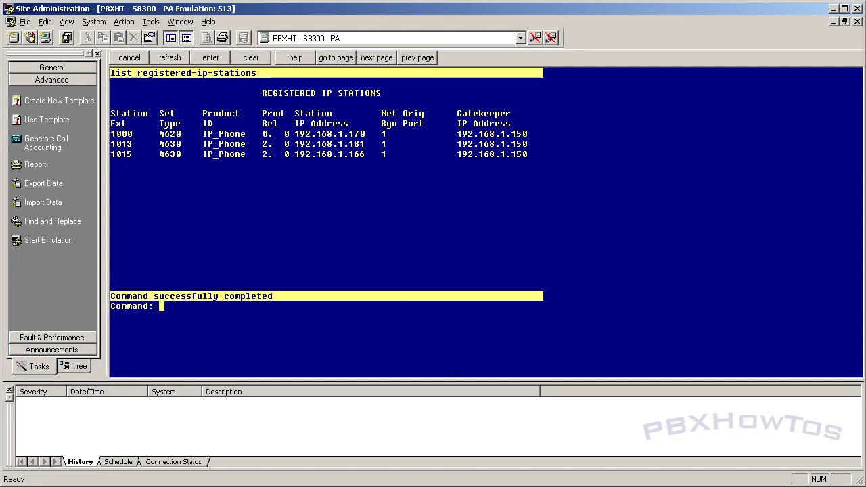
key("alt+Tab")
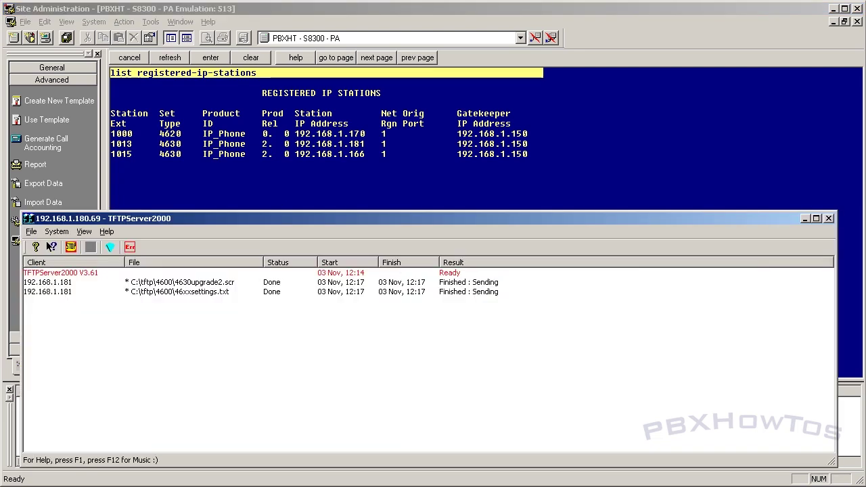
key("alt+Tab")
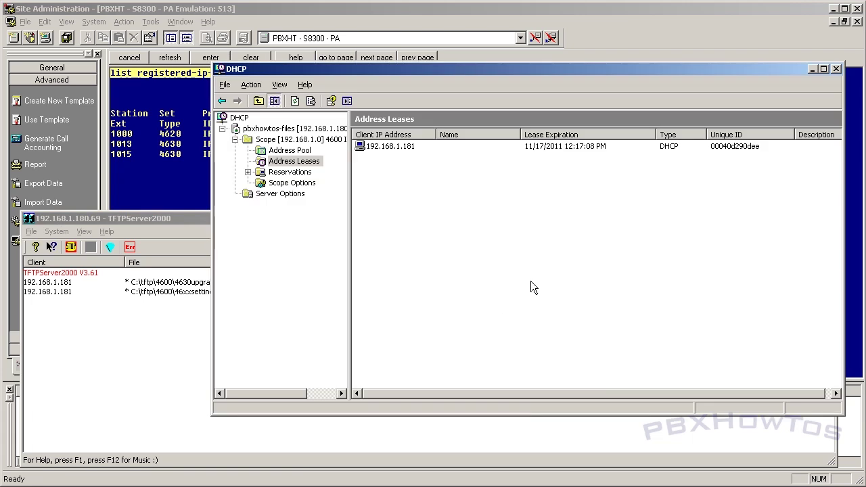